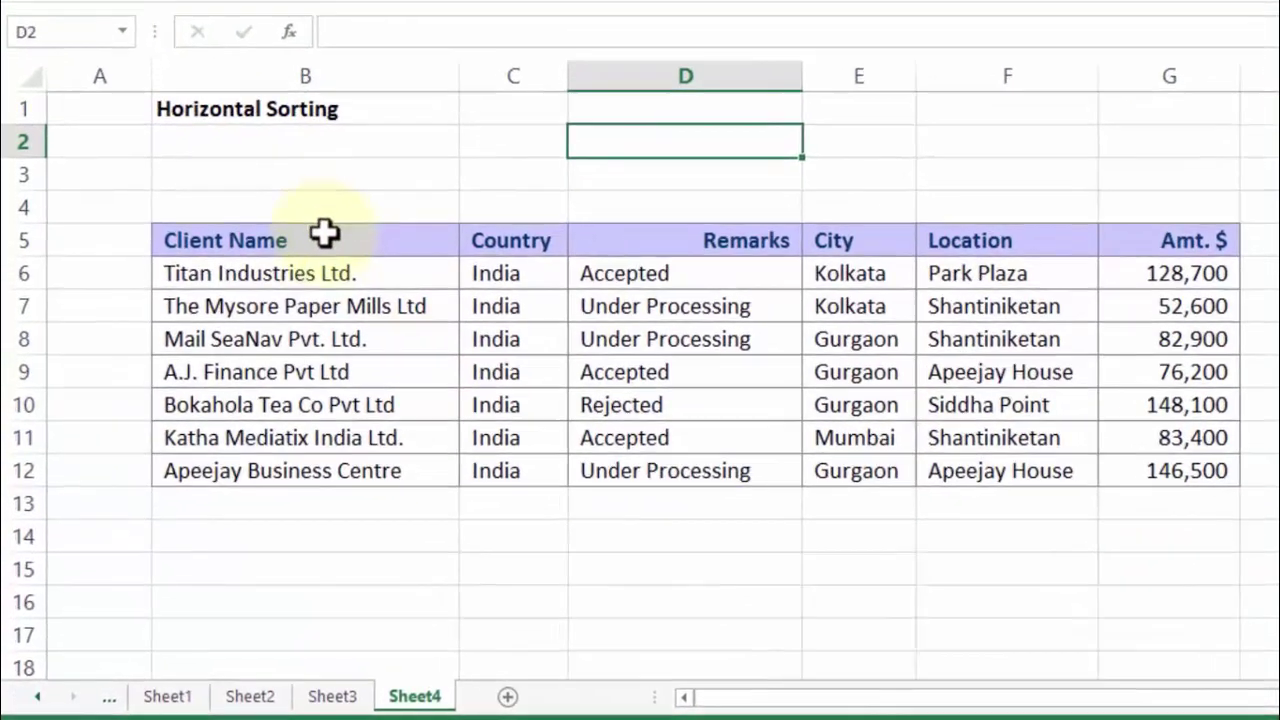
- Select the client table, then the Client Name, City and Location value ranges
{"action": "left_click_drag", "start_coordinate": [272, 317], "coordinate": [567, 498]}
{"action": "left_click_drag", "start_coordinate": [685, 452], "coordinate": [1175, 468]}
{"action": "left_click_drag", "start_coordinate": [300, 262], "coordinate": [300, 440]}
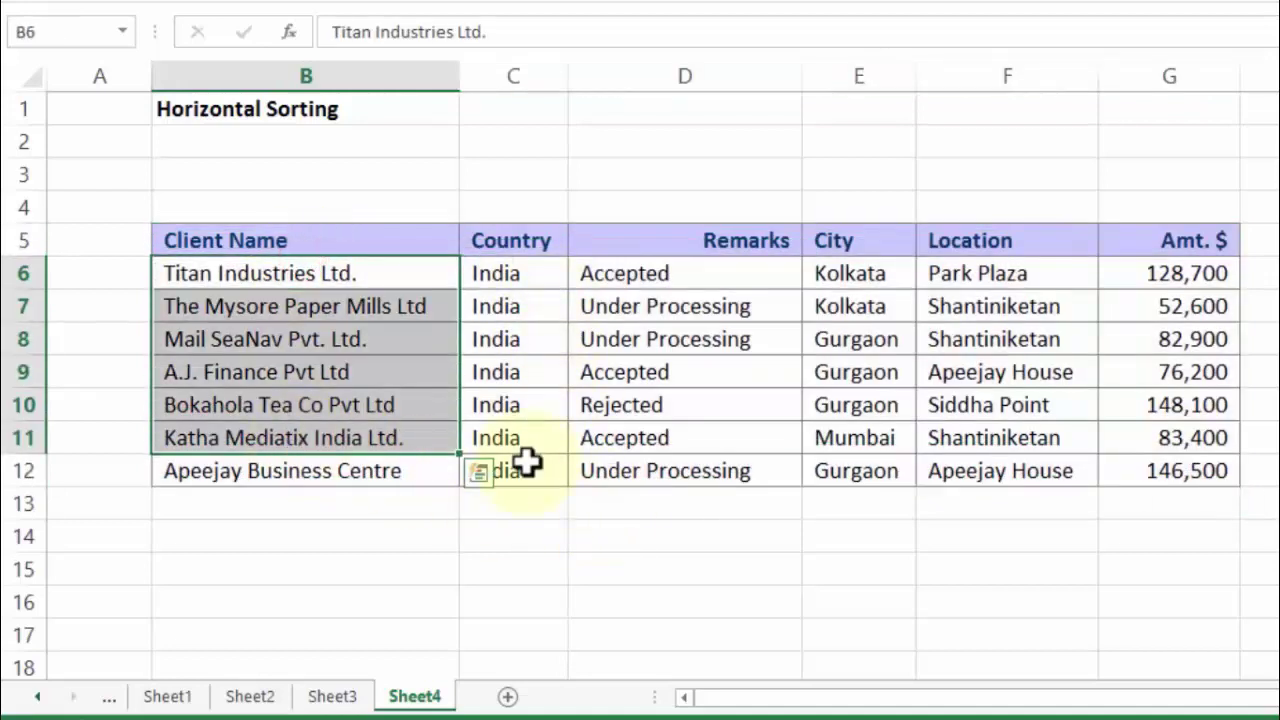
{"action": "left_click_drag", "start_coordinate": [826, 280], "coordinate": [835, 462]}
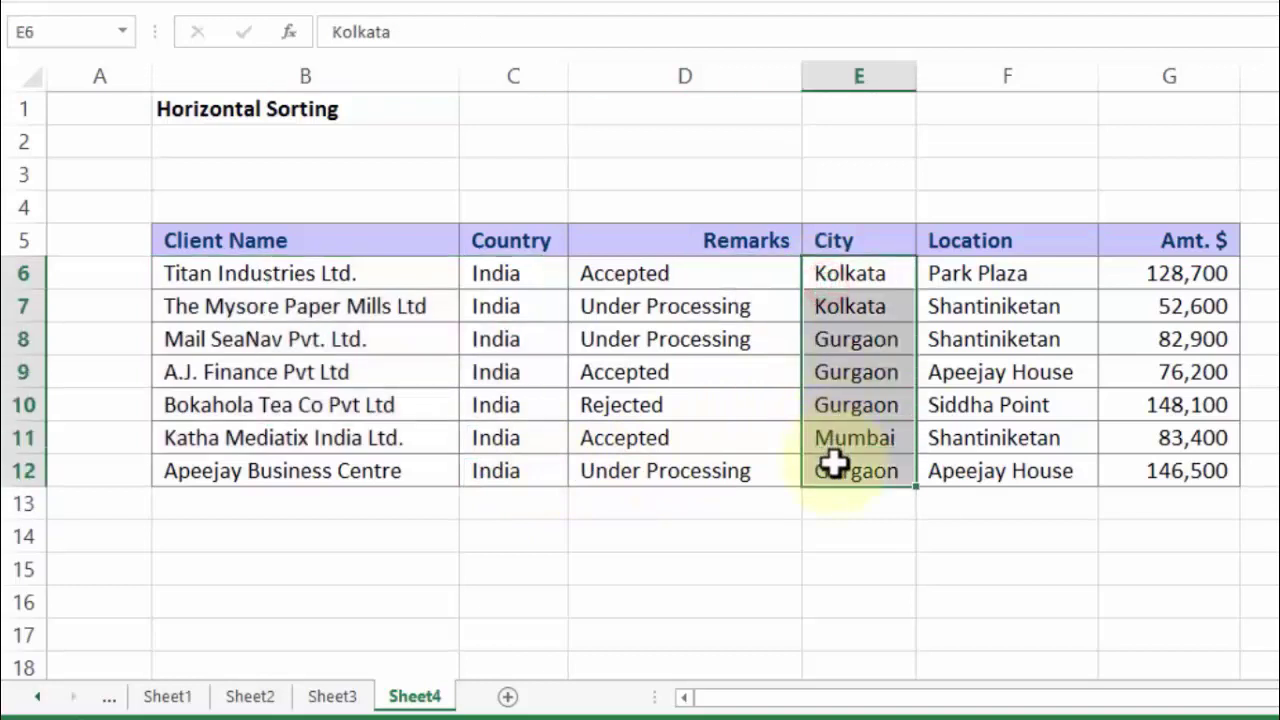
{"action": "left_click", "coordinate": [958, 280]}
{"action": "left_click_drag", "start_coordinate": [958, 290], "coordinate": [976, 470]}
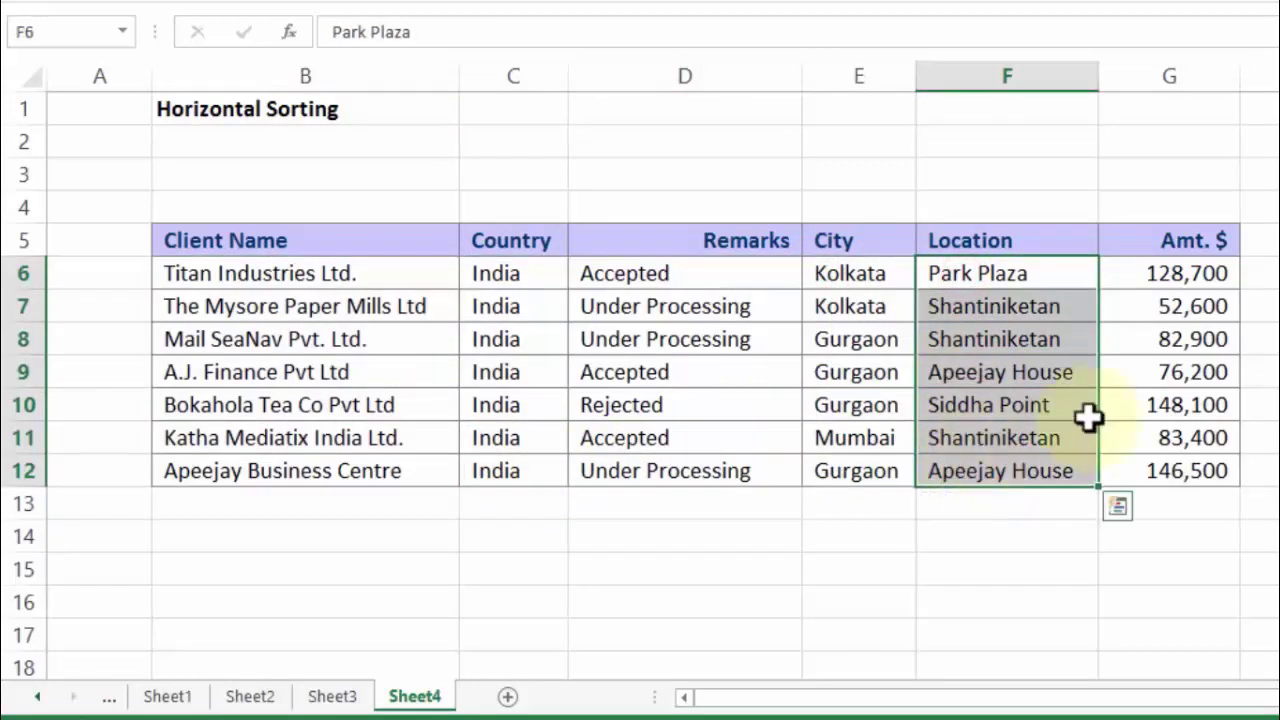
{"action": "left_click", "coordinate": [666, 296]}
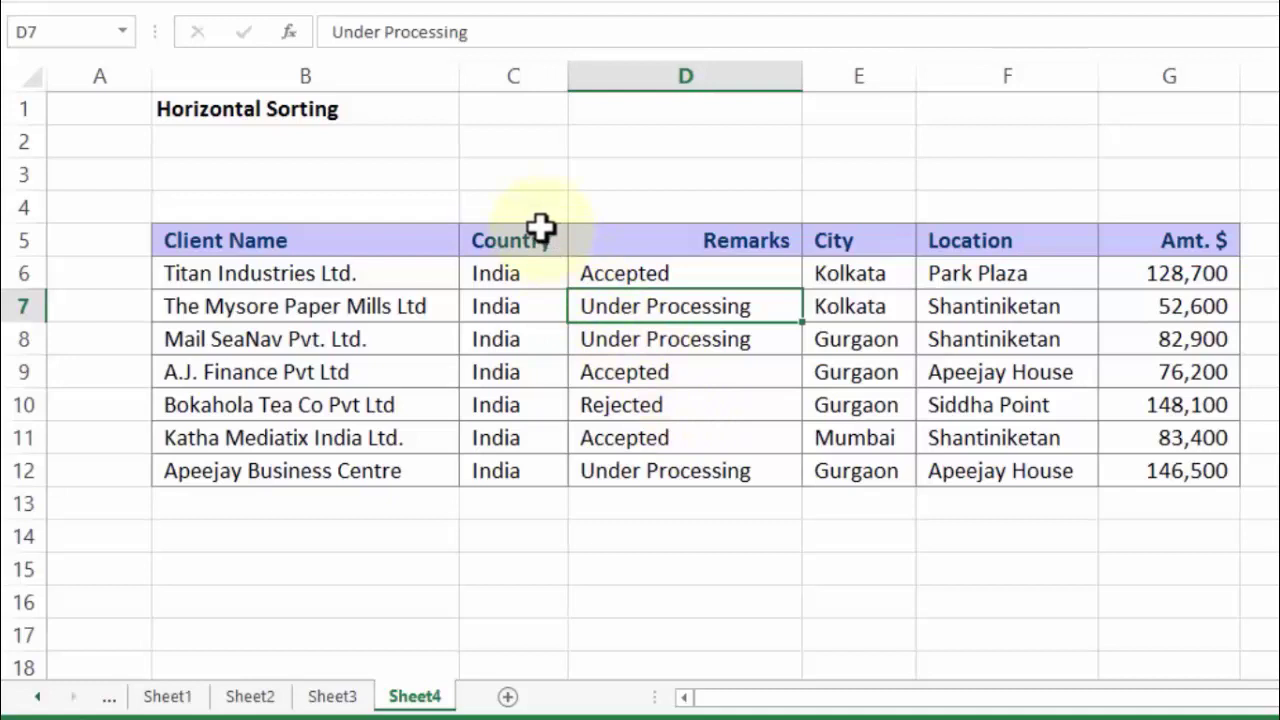
- Cut the Remarks column and insert it at column H, then undo and cancel the cut
{"action": "left_click", "coordinate": [666, 66]}
{"action": "right_click", "coordinate": [666, 66]}
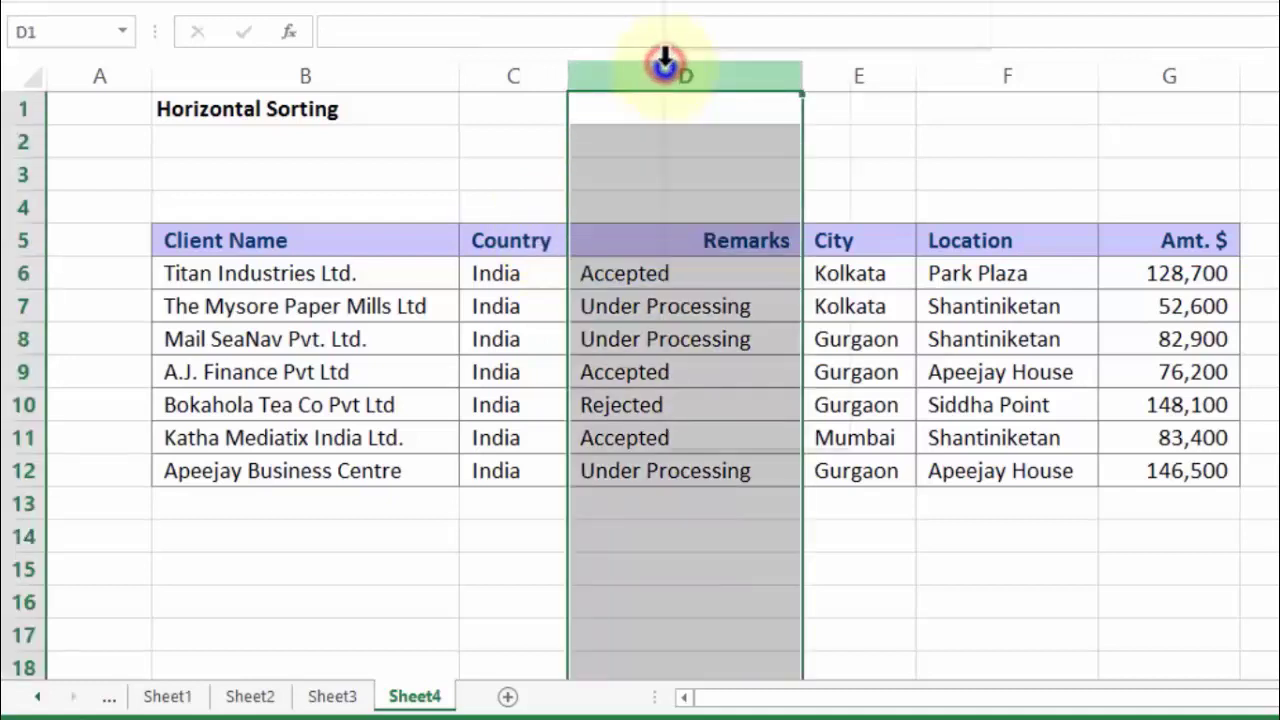
{"action": "left_click", "coordinate": [706, 84]}
{"action": "left_click", "coordinate": [1252, 72]}
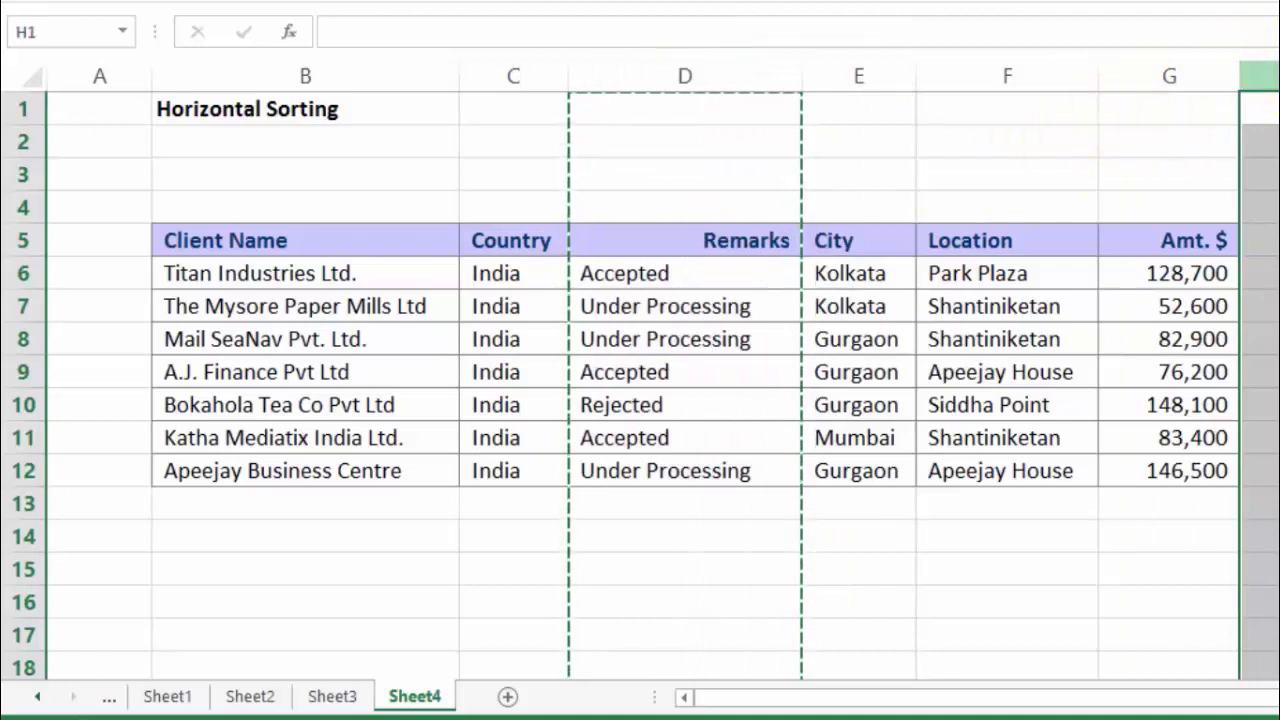
{"action": "key", "text": "ctrl+plus"}
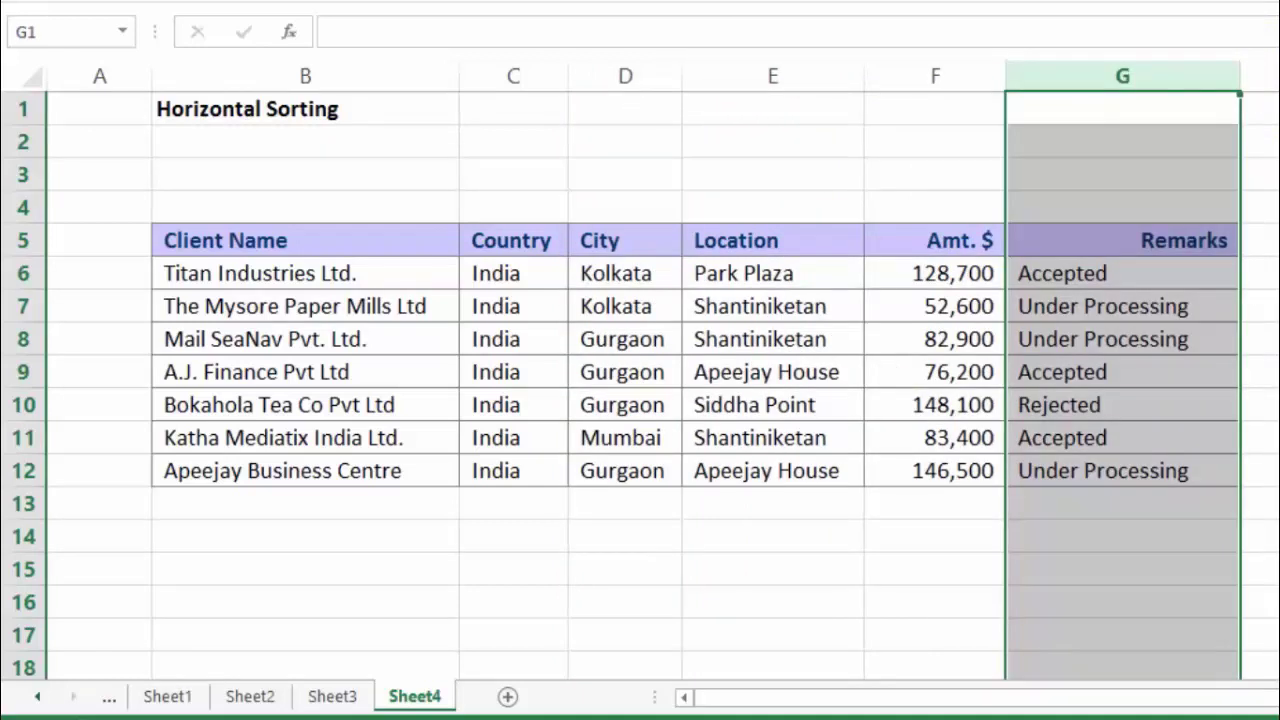
{"action": "key", "text": "ctrl+z"}
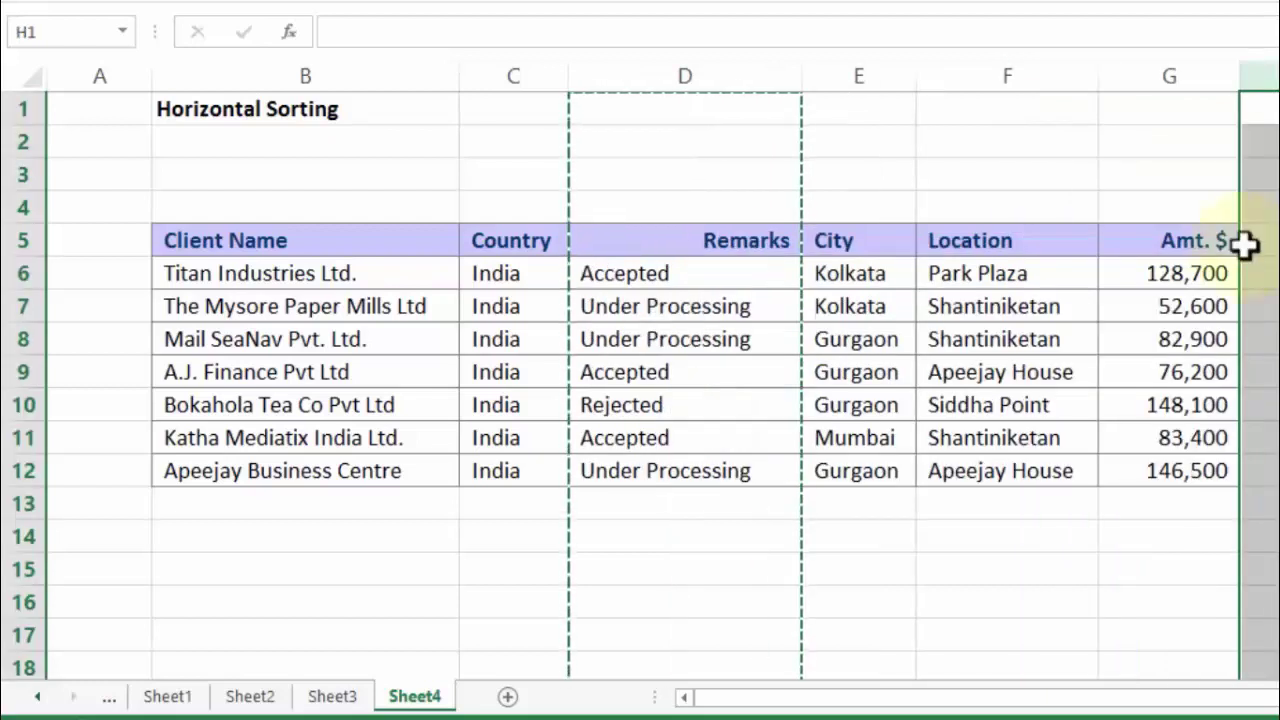
{"action": "left_click", "coordinate": [892, 293]}
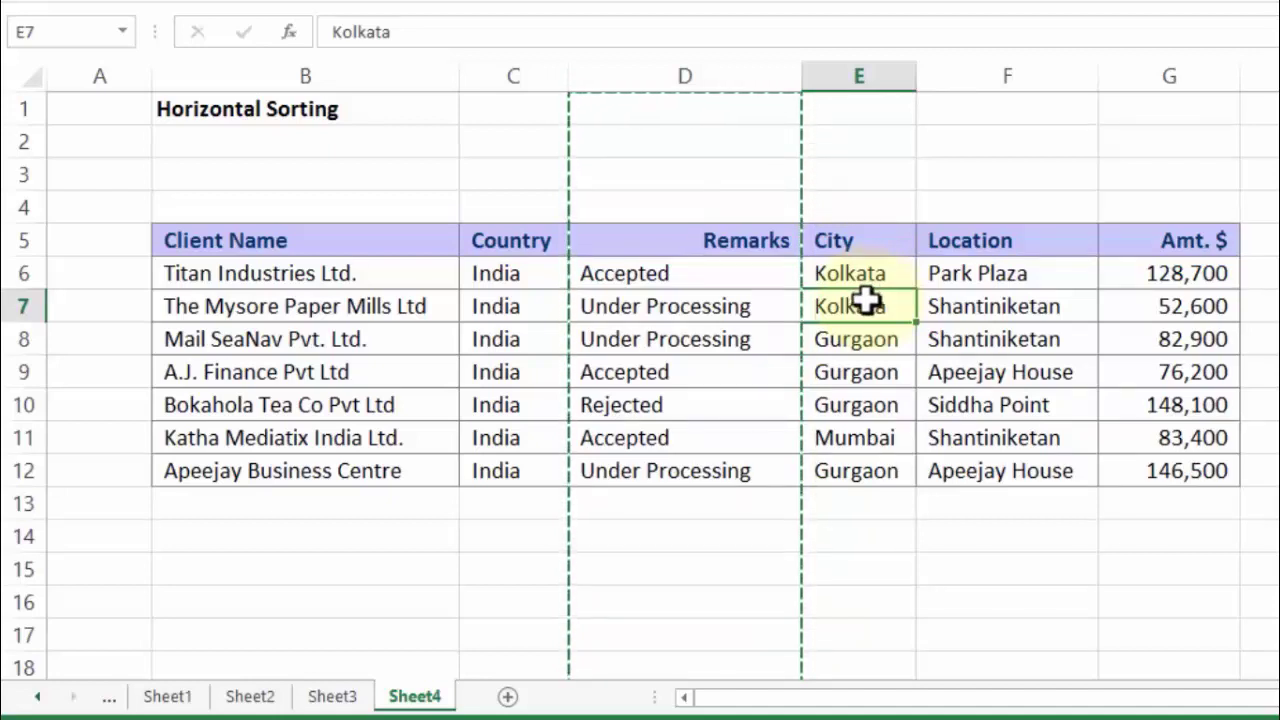
{"action": "key", "text": "Escape"}
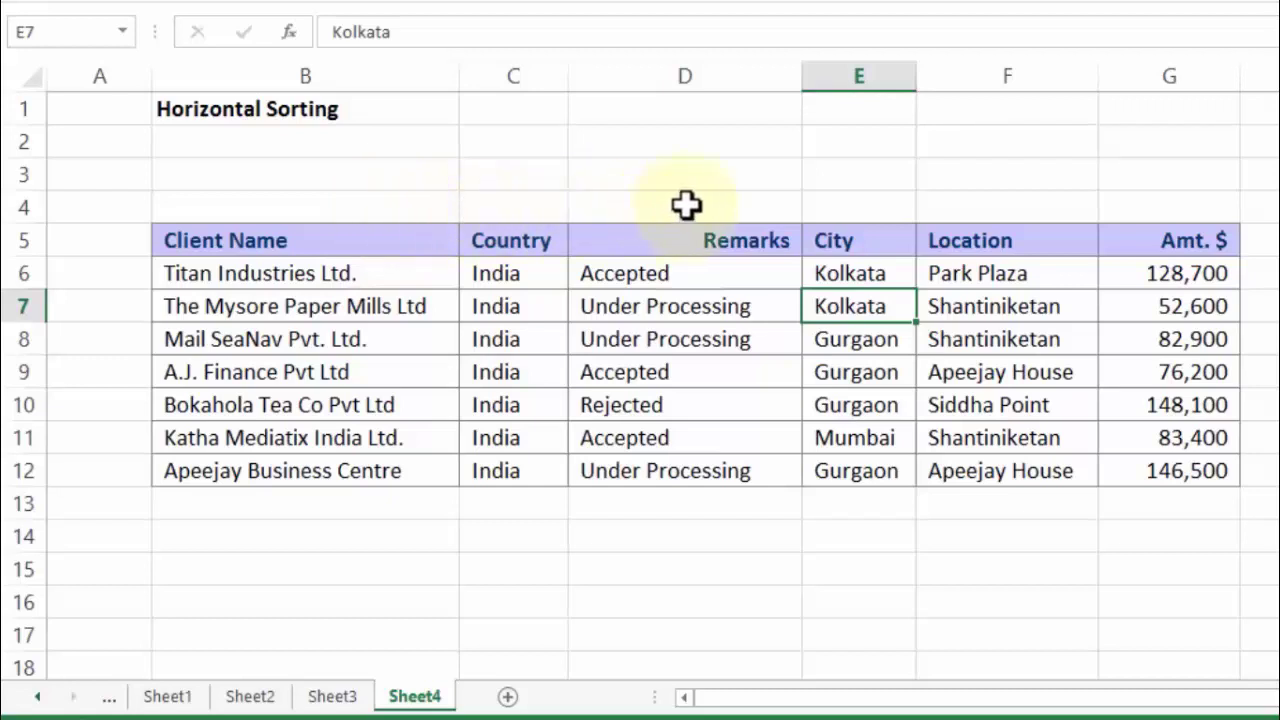
- Enter 1 in C4 above Country, 2 in B4 above Client Name, 3 in E4 above City
{"action": "left_click", "coordinate": [534, 206]}
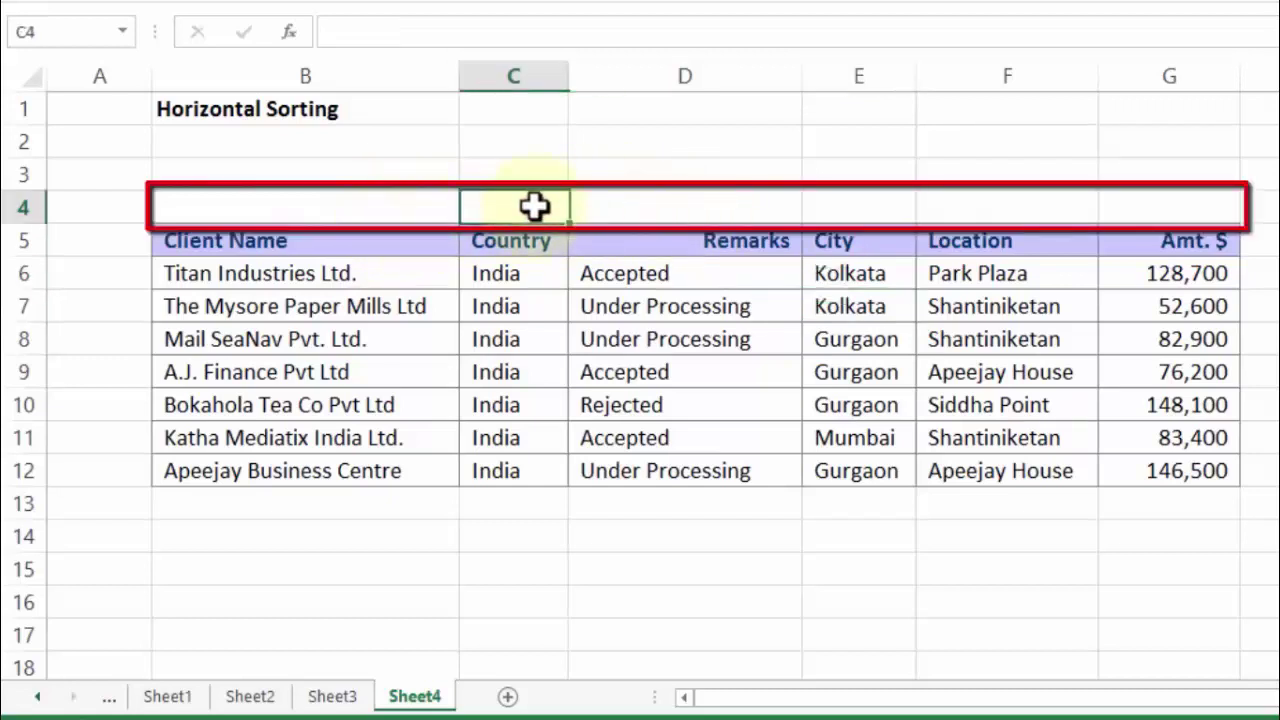
{"action": "type", "text": "1"}
{"action": "left_click", "coordinate": [676, 266]}
{"action": "left_click", "coordinate": [414, 209]}
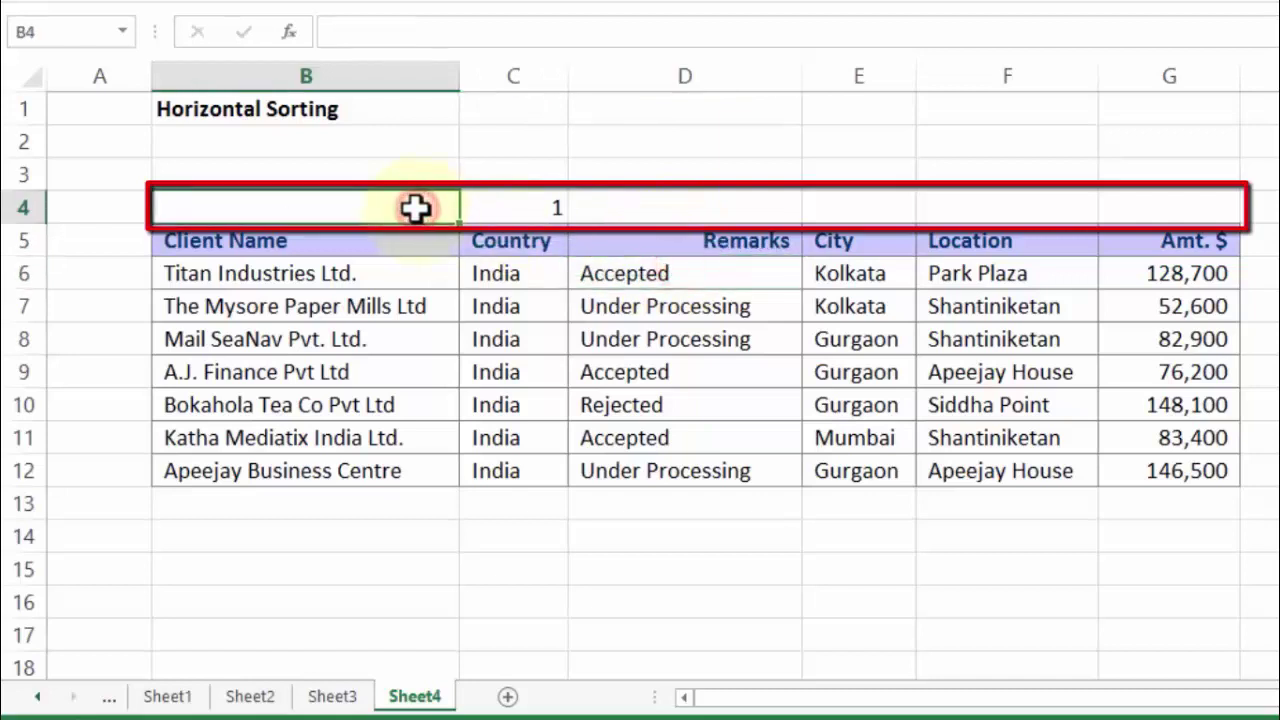
{"action": "type", "text": "2"}
{"action": "left_click", "coordinate": [860, 208]}
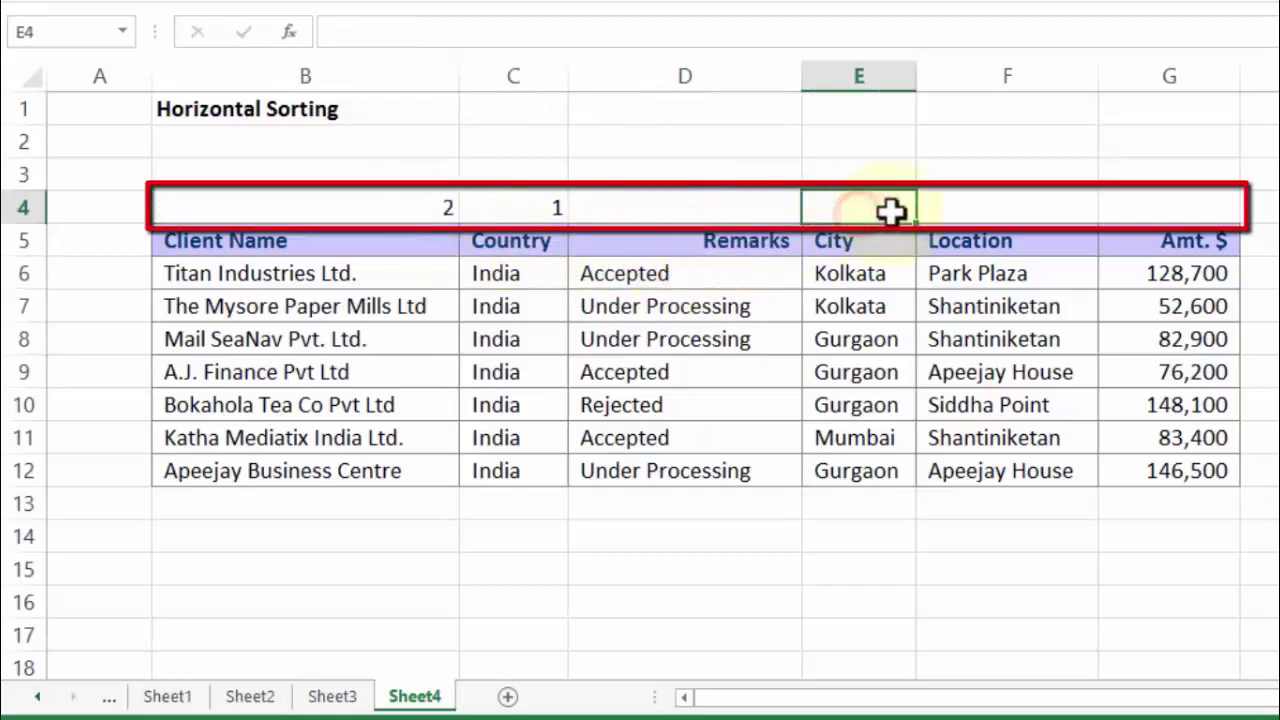
{"action": "type", "text": "3"}
- Enter 4 in F4 above Location, 5 in G4 above Amt. $, 6 in D4 above Remarks
{"action": "left_click", "coordinate": [995, 208]}
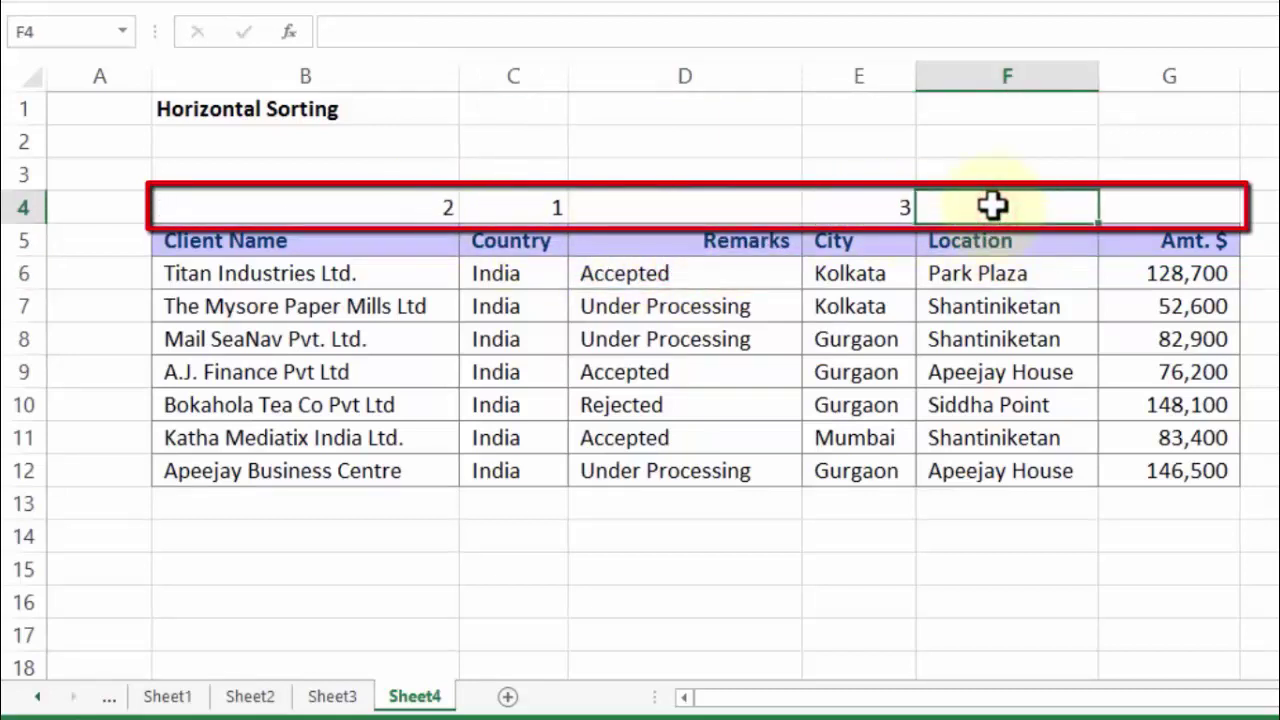
{"action": "type", "text": "4"}
{"action": "left_click", "coordinate": [708, 203]}
{"action": "left_click", "coordinate": [1175, 208]}
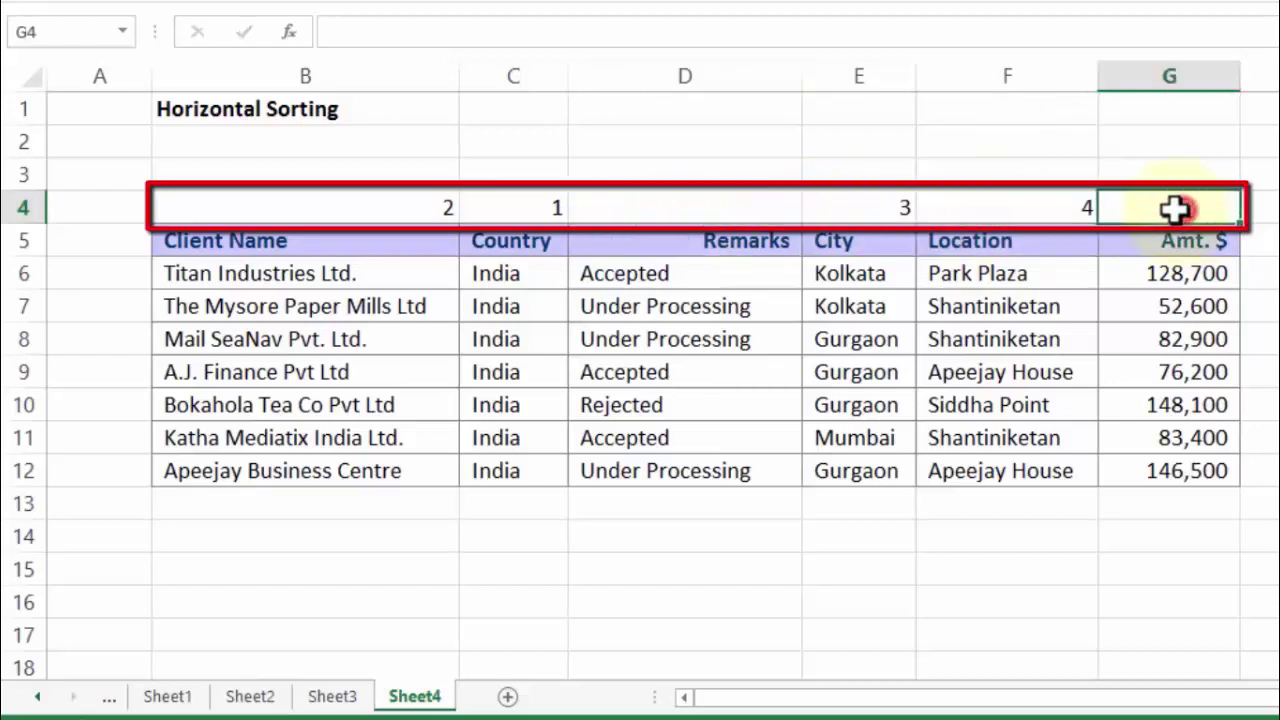
{"action": "type", "text": "5"}
{"action": "left_click", "coordinate": [710, 210]}
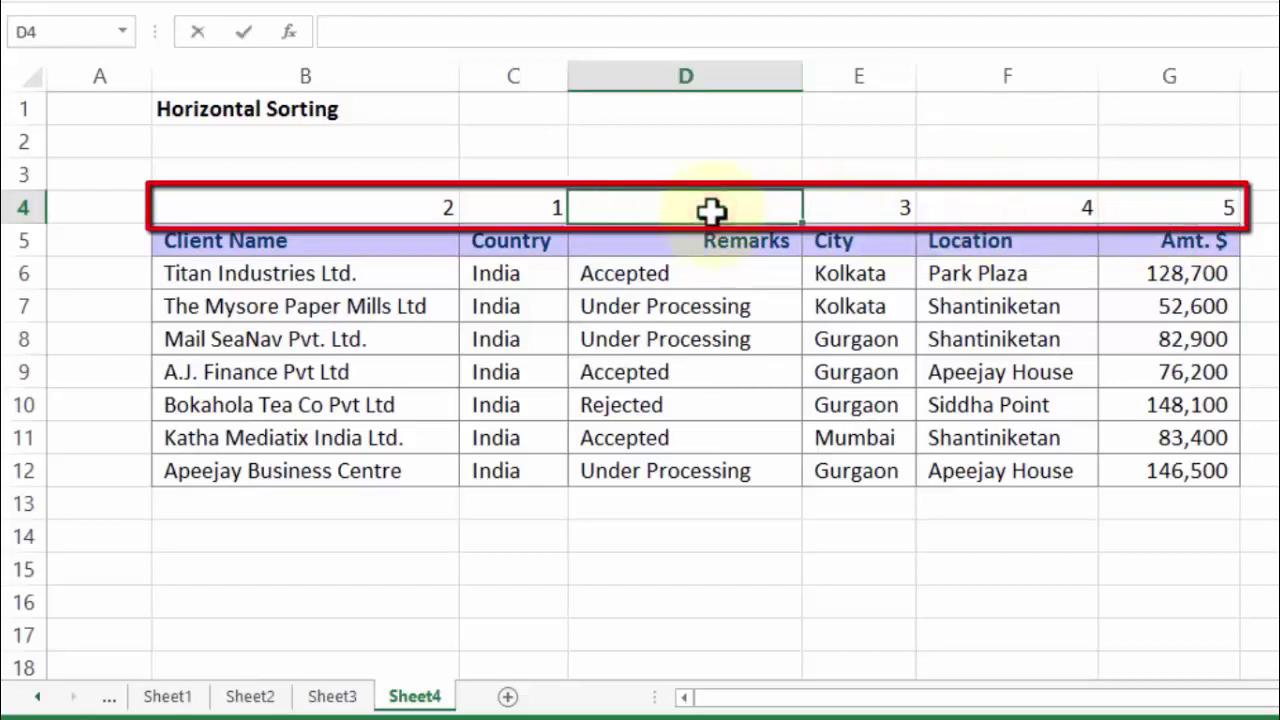
{"action": "type", "text": "6"}
{"action": "left_click", "coordinate": [703, 306]}
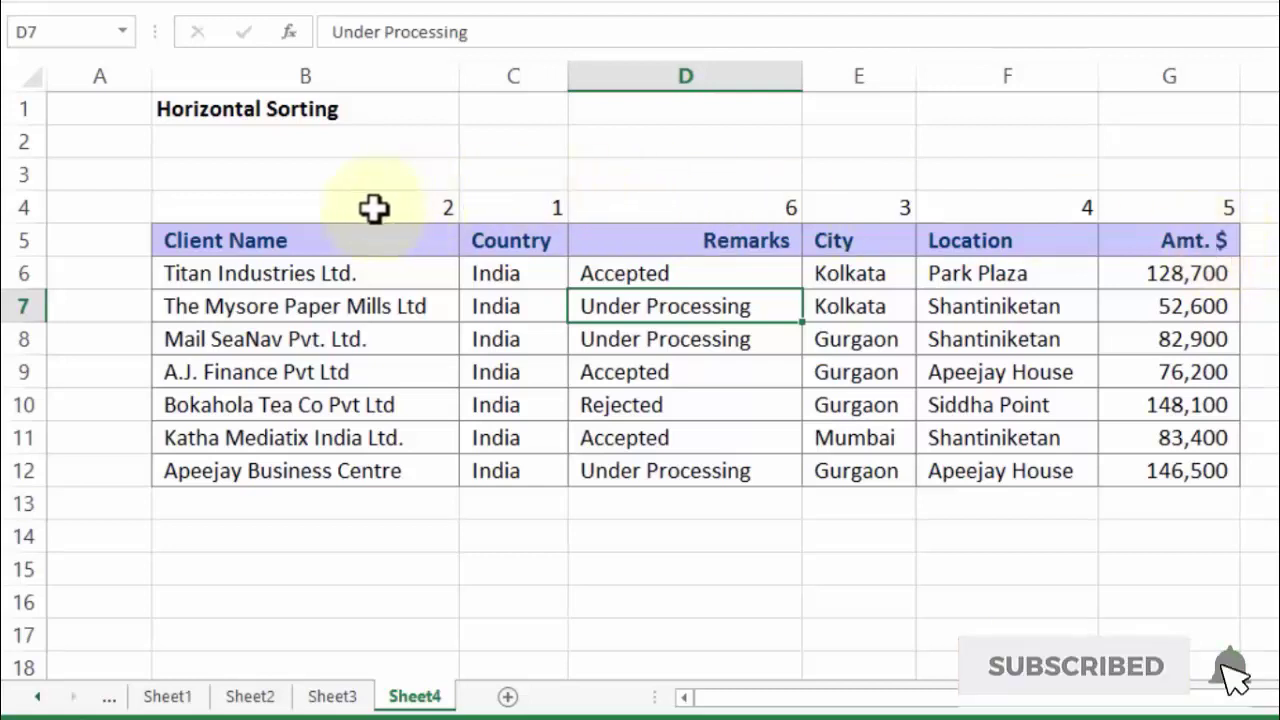
- Select the client table together with the row-4 helper numbers using Ctrl+A
{"action": "left_click_drag", "start_coordinate": [373, 208], "coordinate": [1162, 206]}
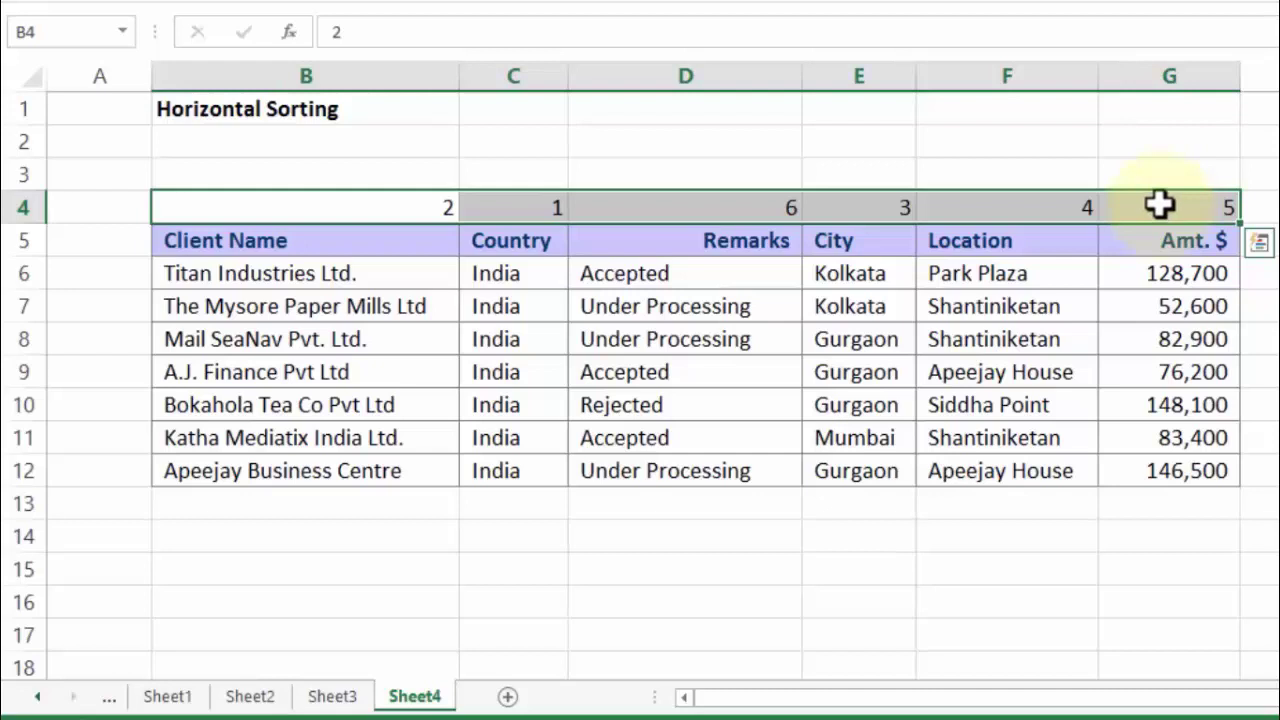
{"action": "left_click", "coordinate": [726, 326]}
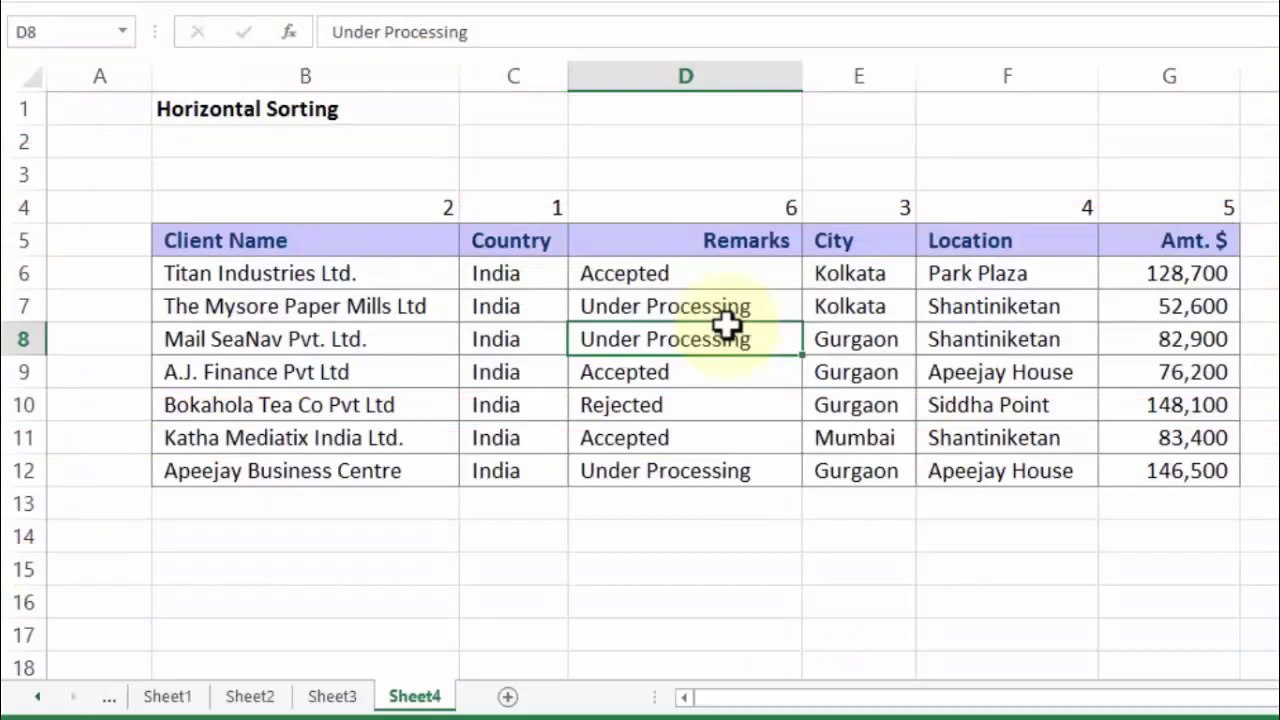
{"action": "key", "text": "ctrl+a"}
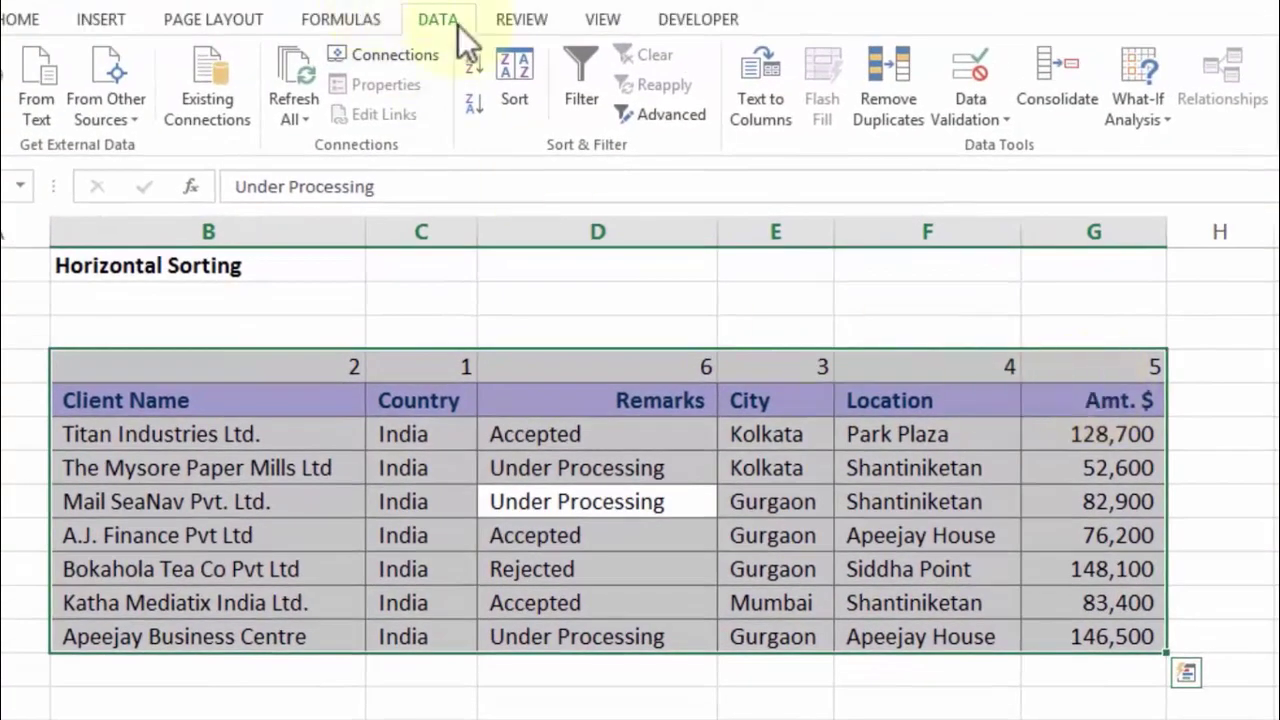
- In the Sort dialog's Options, set the orientation to Sort left to right
{"action": "left_click", "coordinate": [519, 89]}
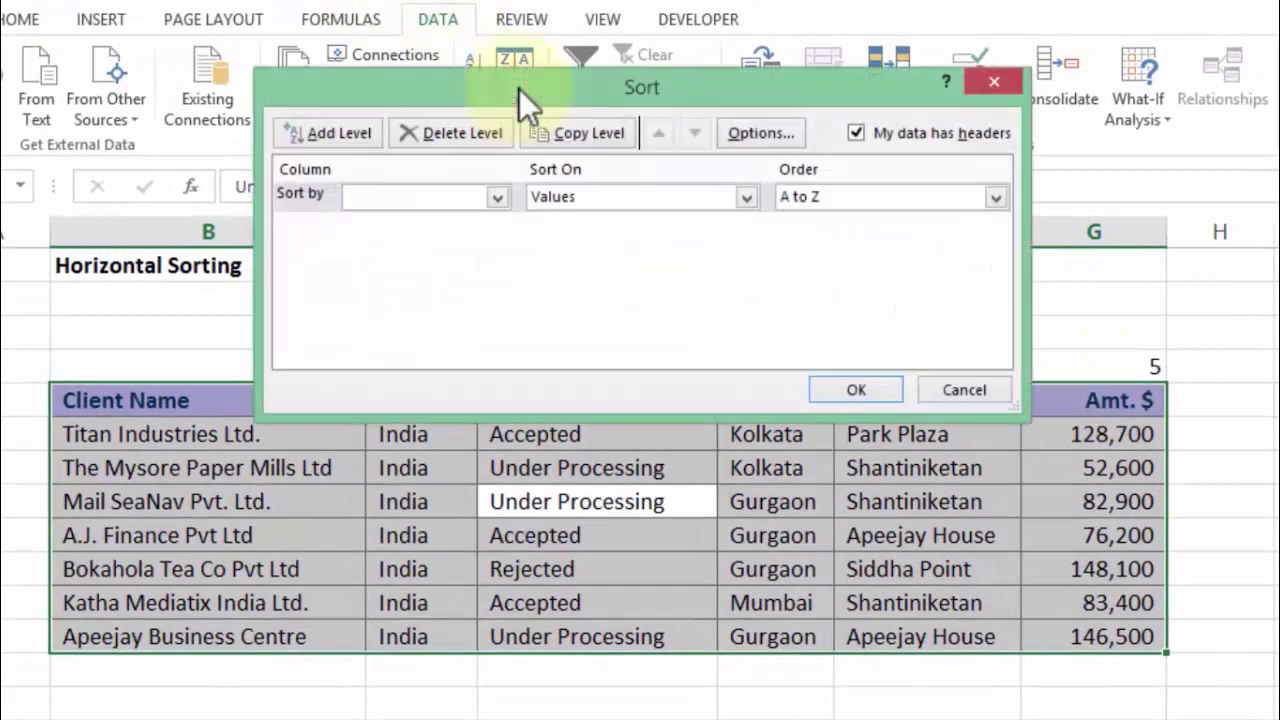
{"action": "left_click_drag", "start_coordinate": [583, 120], "coordinate": [554, 268]}
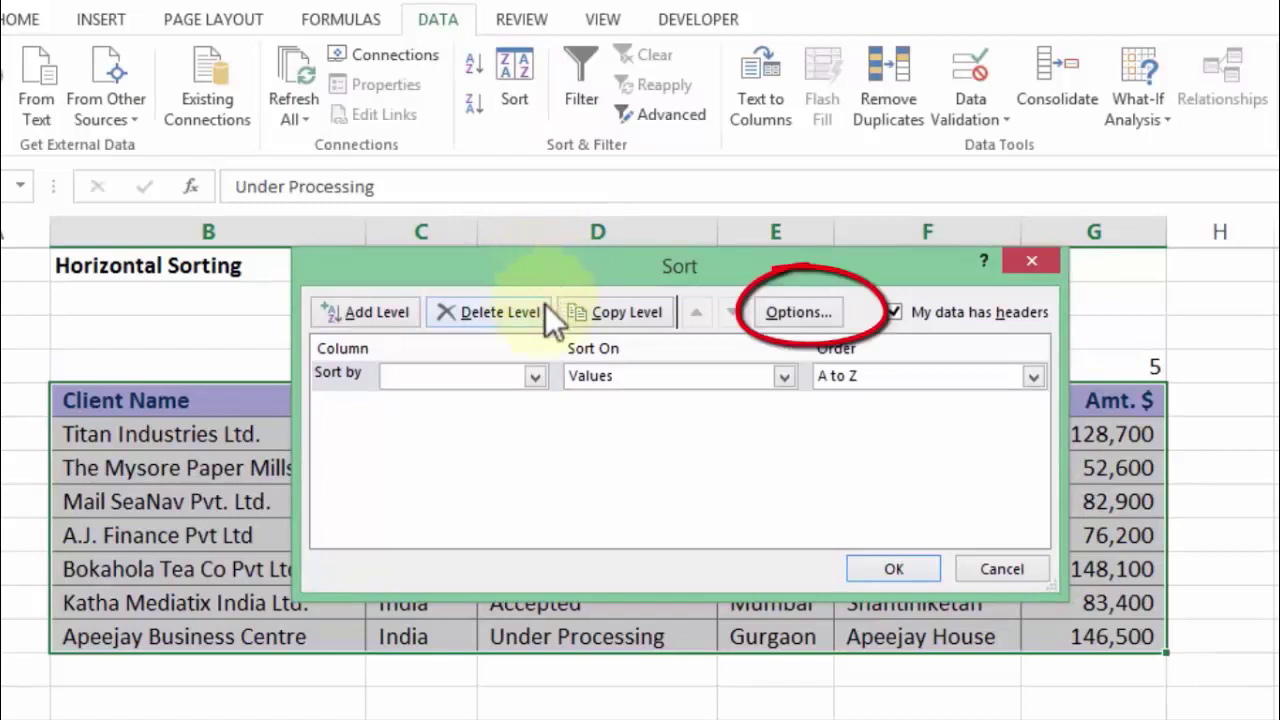
{"action": "left_click", "coordinate": [780, 314]}
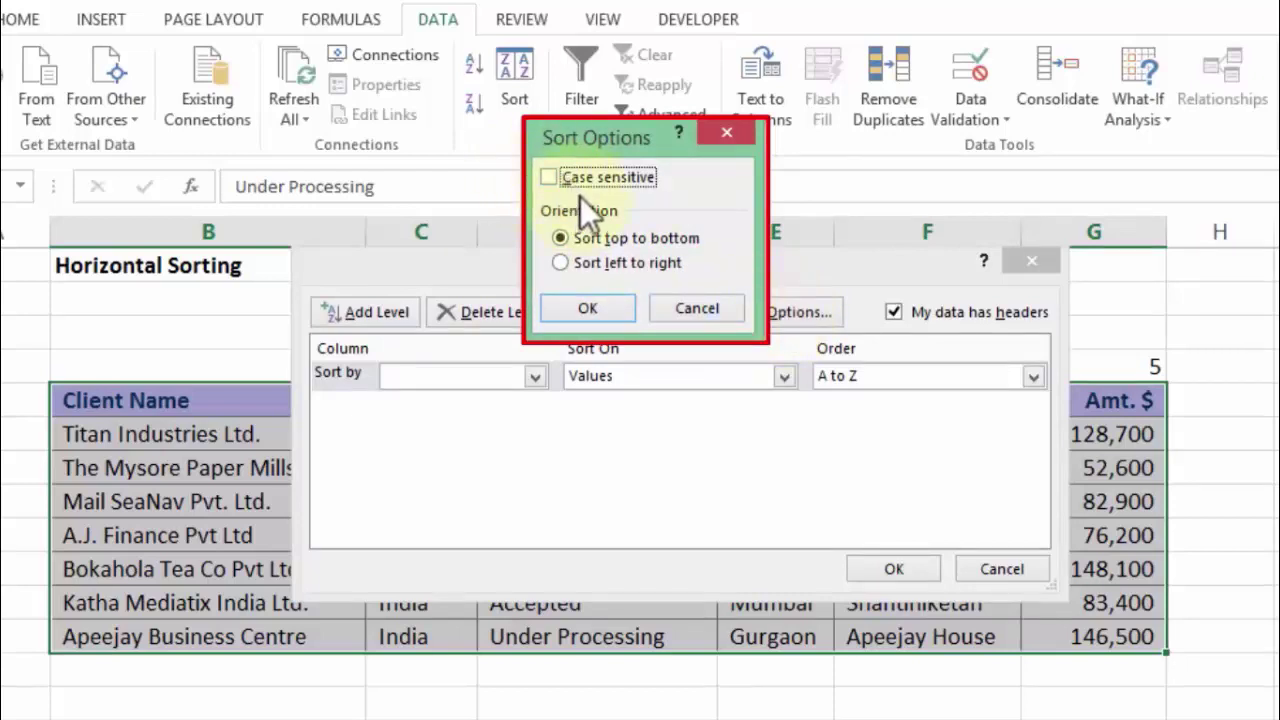
{"action": "left_click", "coordinate": [597, 266]}
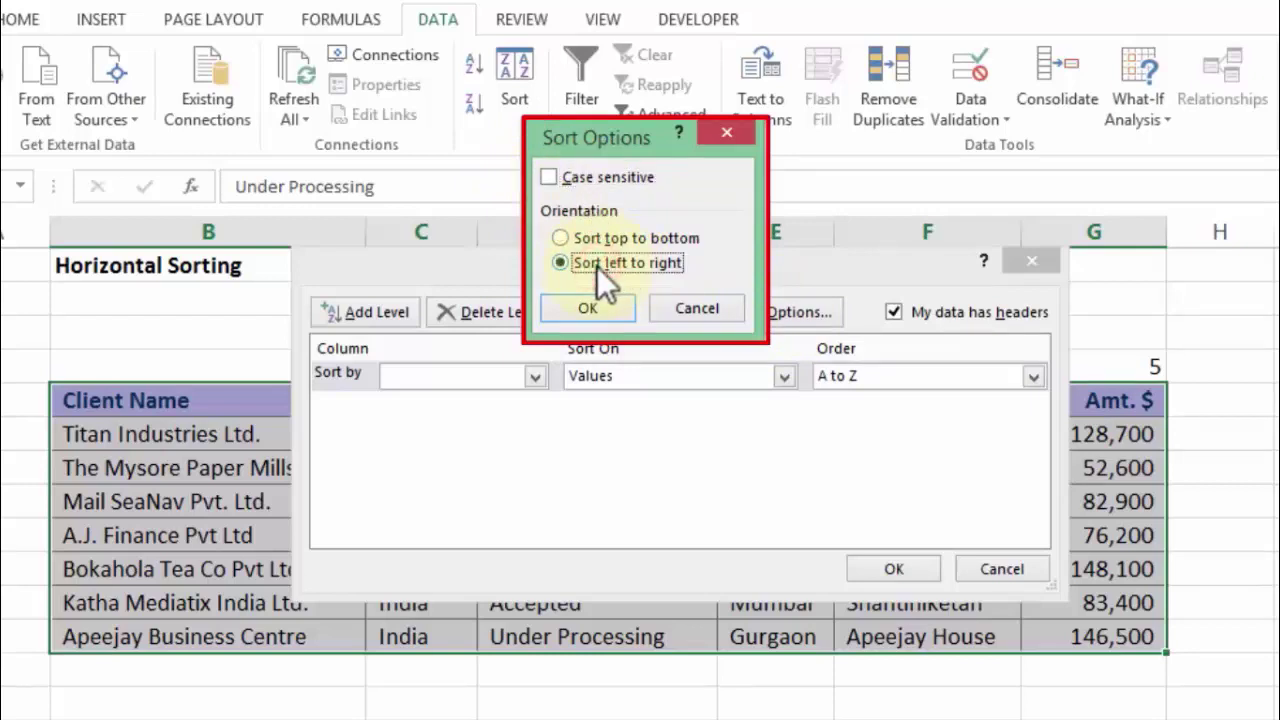
{"action": "left_click", "coordinate": [606, 311]}
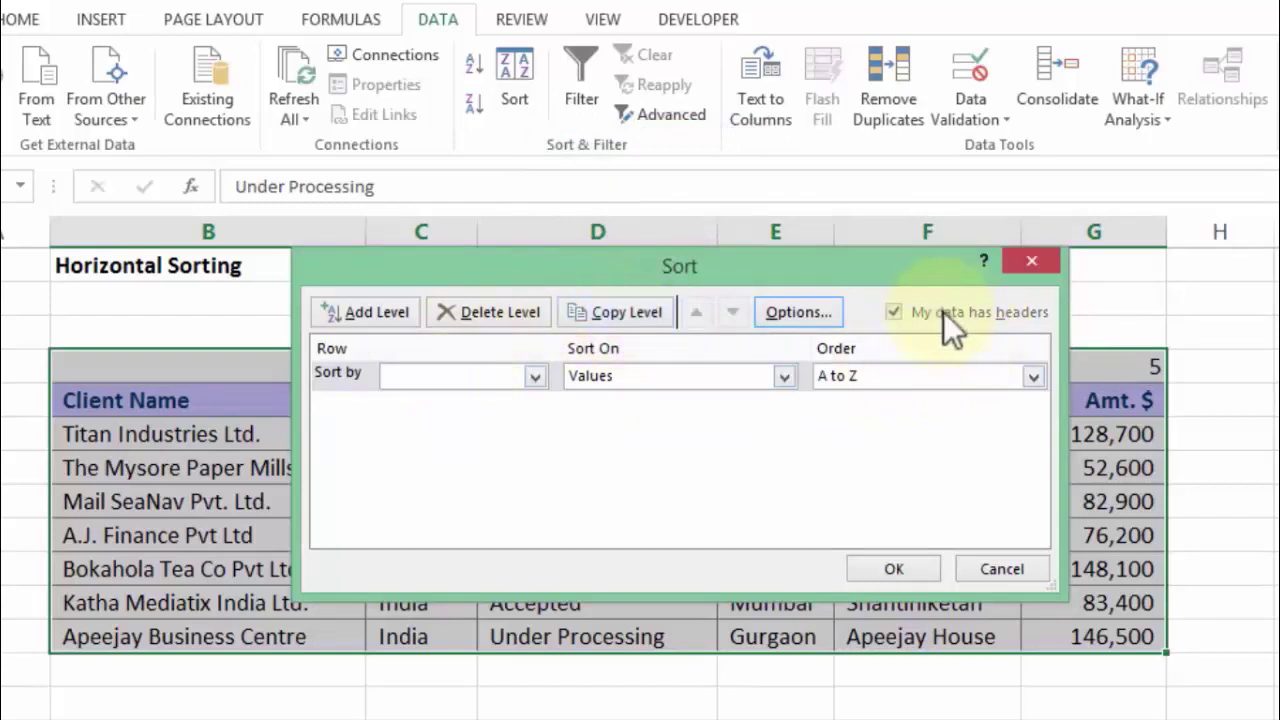
- Sort by Row 4, smallest to largest, putting Country first and Remarks last
{"action": "left_click", "coordinate": [533, 376]}
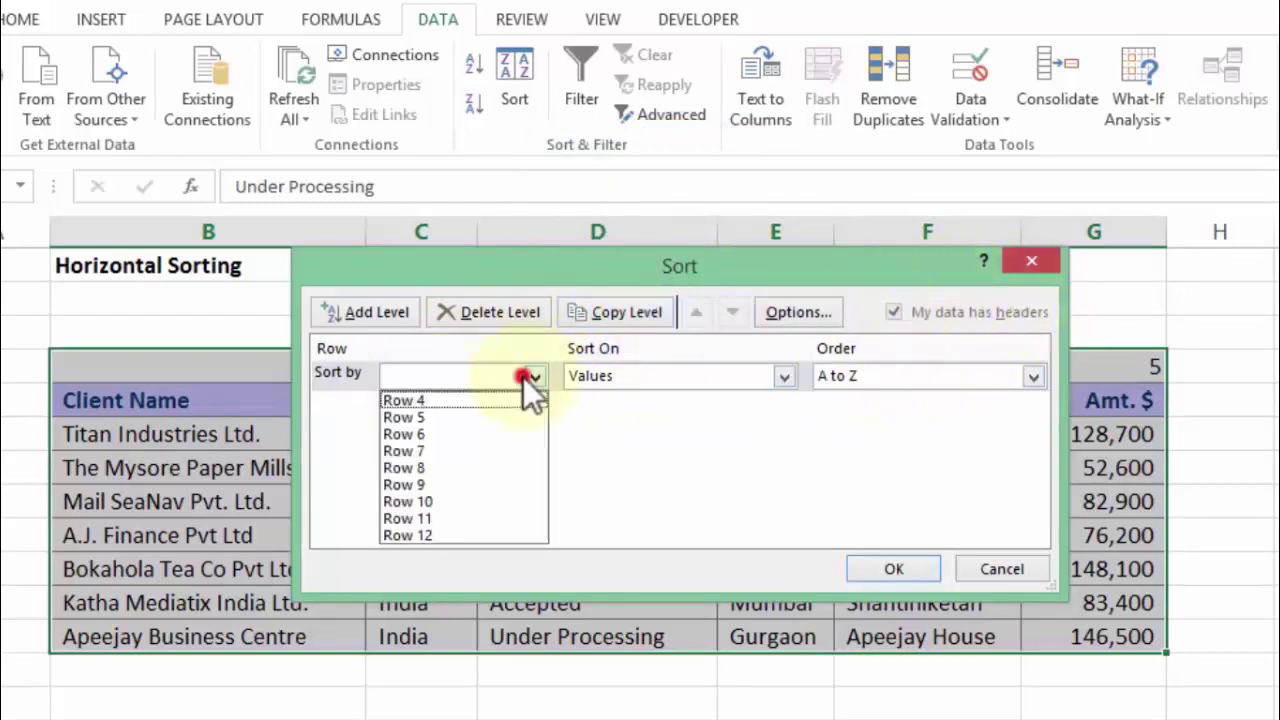
{"action": "left_click", "coordinate": [406, 399]}
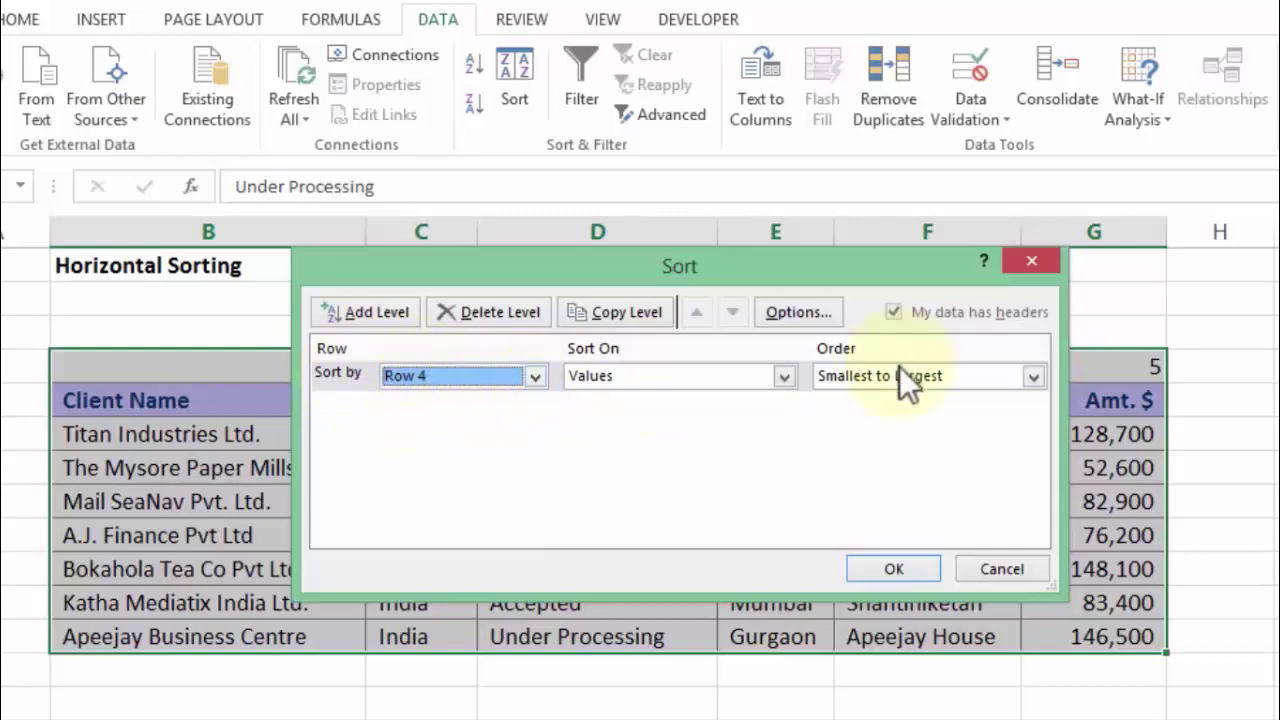
{"action": "left_click_drag", "start_coordinate": [852, 267], "coordinate": [651, 477]}
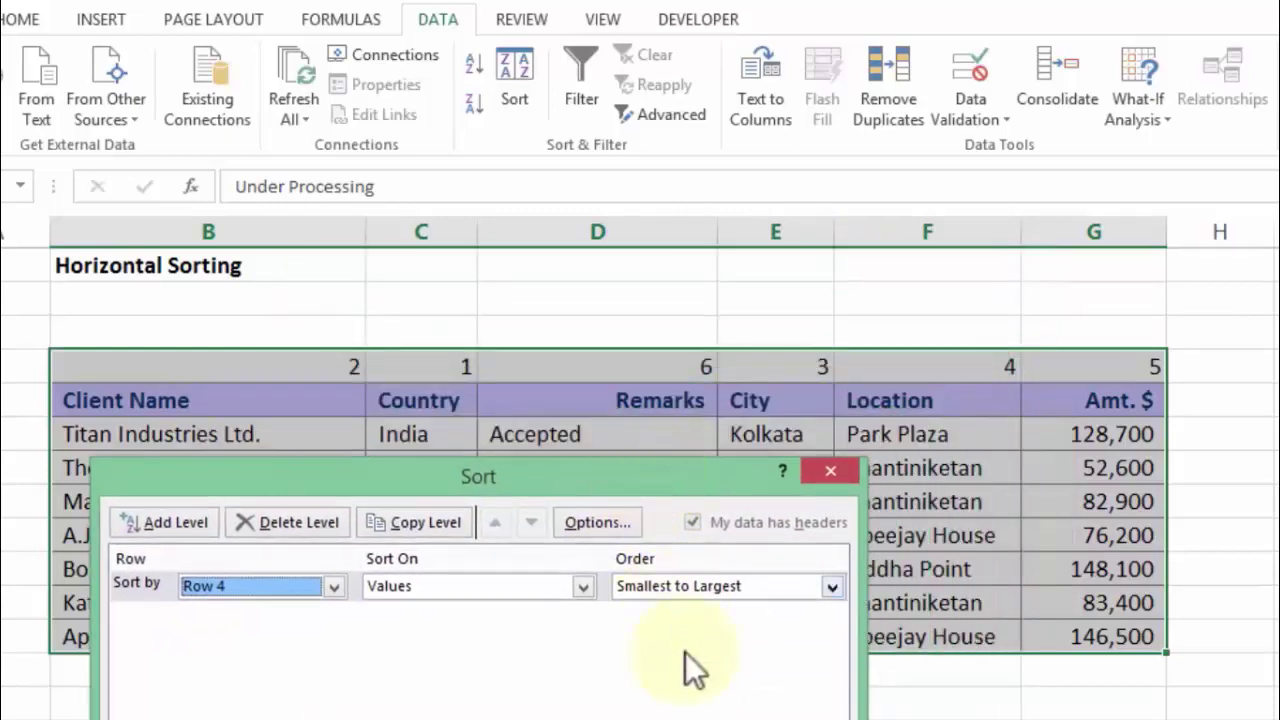
{"action": "key", "text": "Return"}
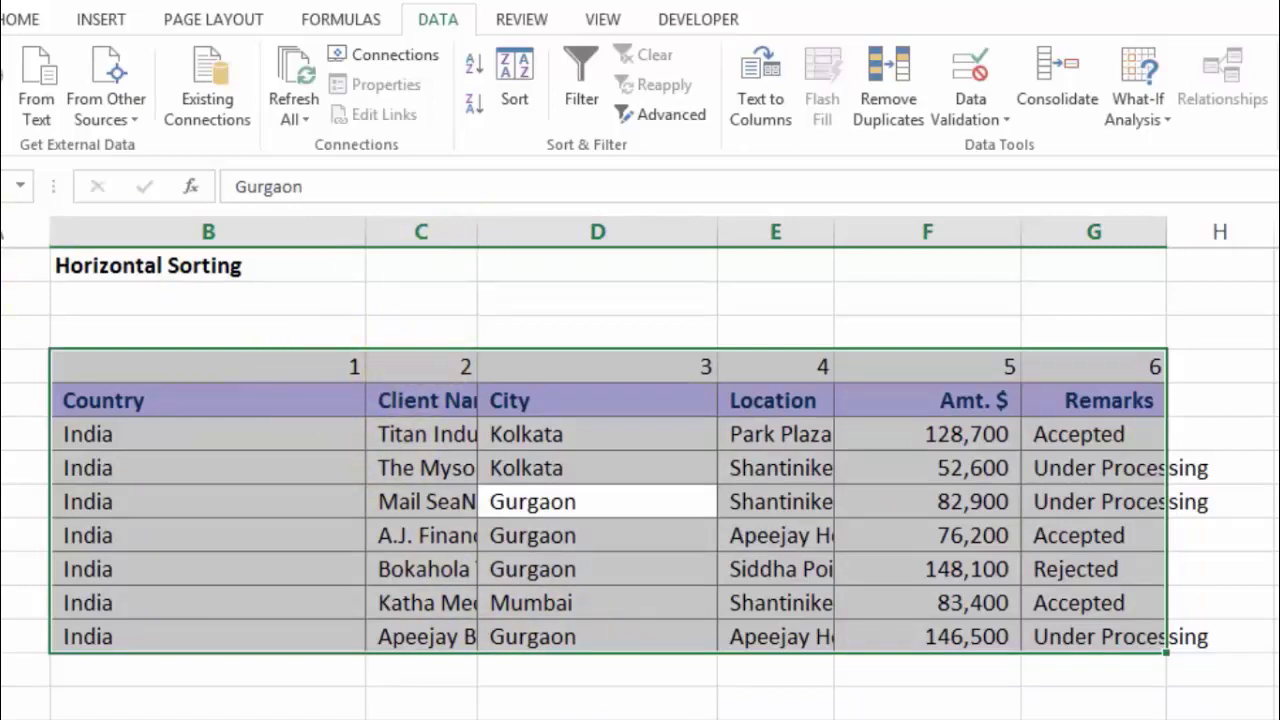
- Autofit every column on the sheet to its contents
{"action": "key", "text": "ctrl+a"}
{"action": "double_click", "coordinate": [366, 231]}
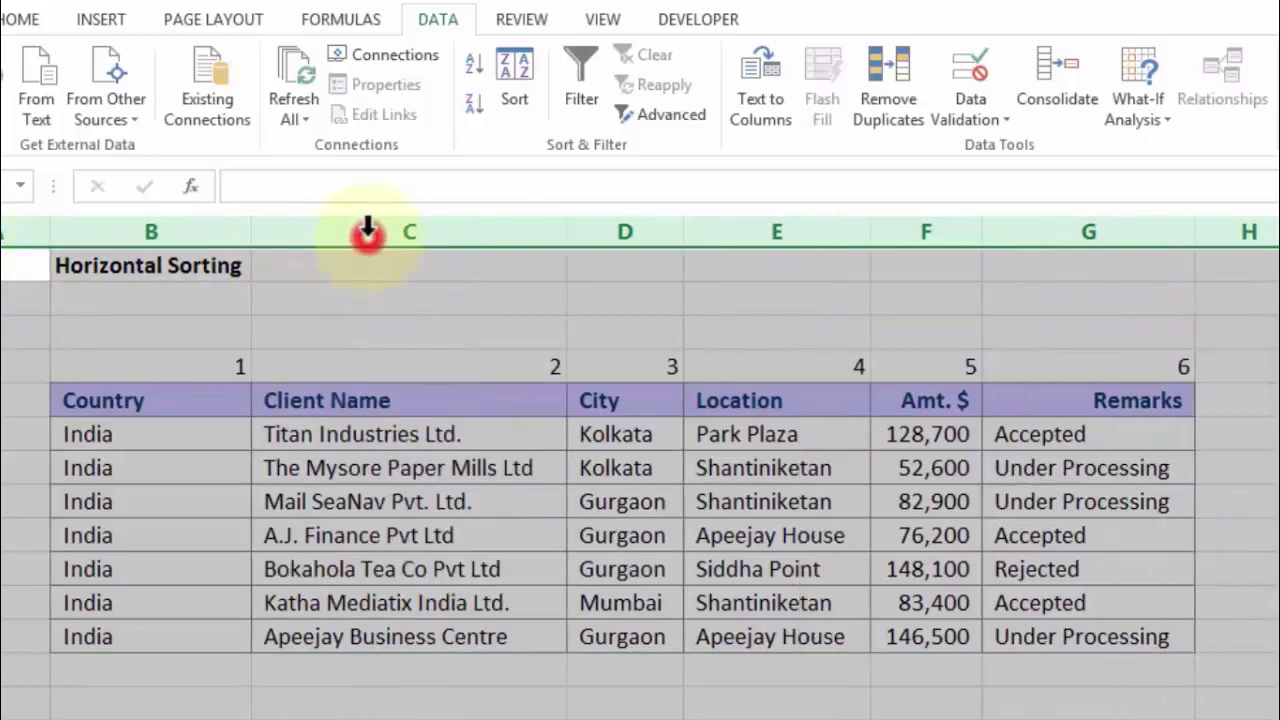
{"action": "left_click", "coordinate": [509, 495]}
- Select the Remarks, Amt. $ and Country cells, then the whole client table
{"action": "left_click_drag", "start_coordinate": [1060, 398], "coordinate": [1063, 651]}
{"action": "left_click_drag", "start_coordinate": [930, 400], "coordinate": [928, 635]}
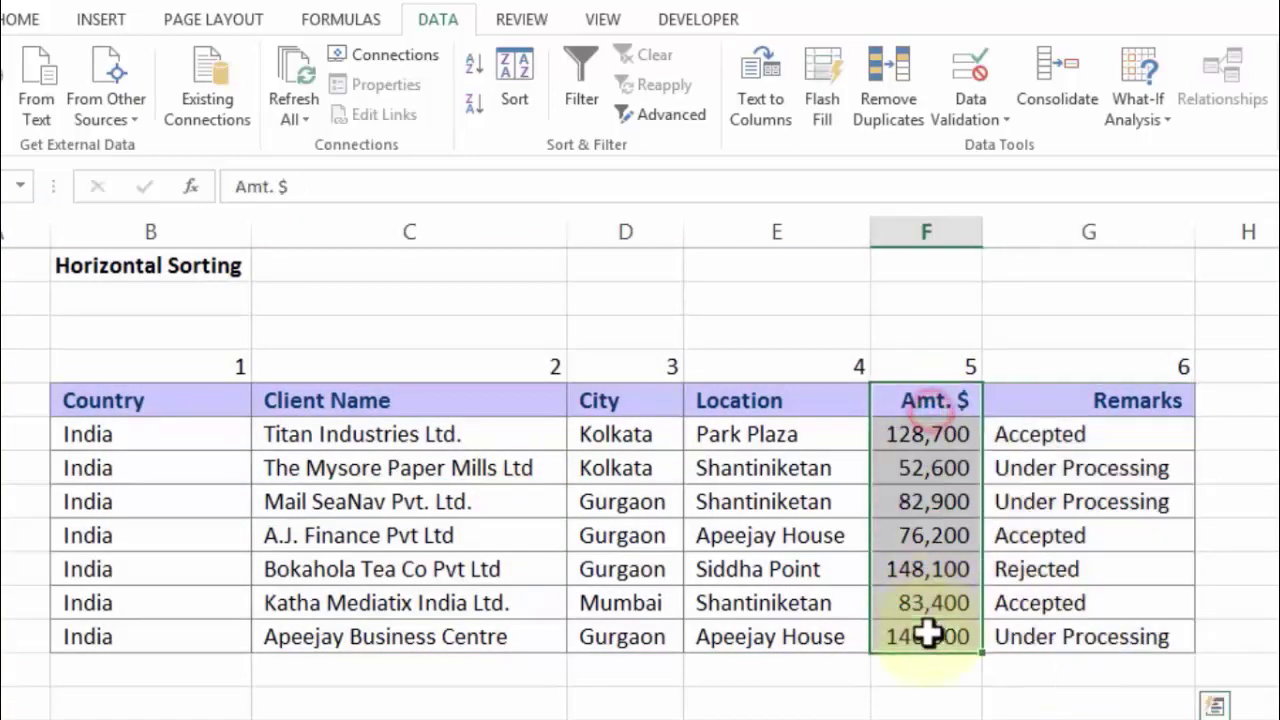
{"action": "left_click_drag", "start_coordinate": [183, 400], "coordinate": [148, 645]}
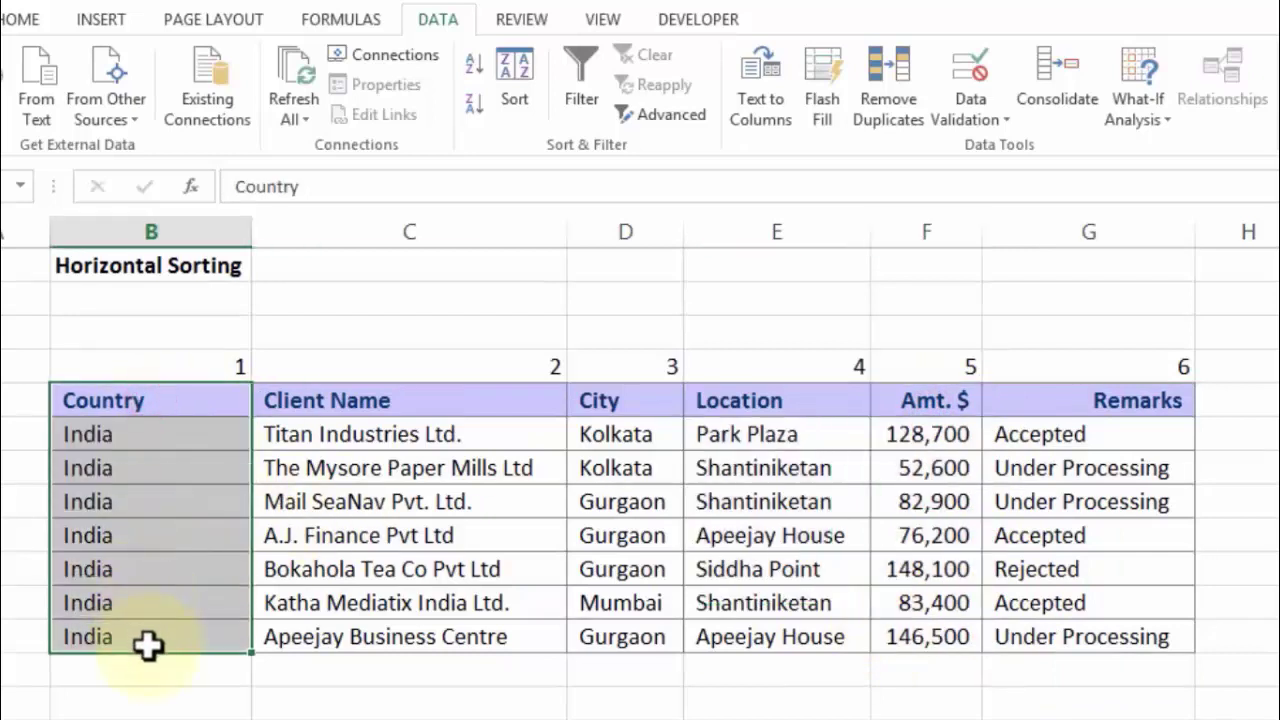
{"action": "left_click", "coordinate": [655, 490]}
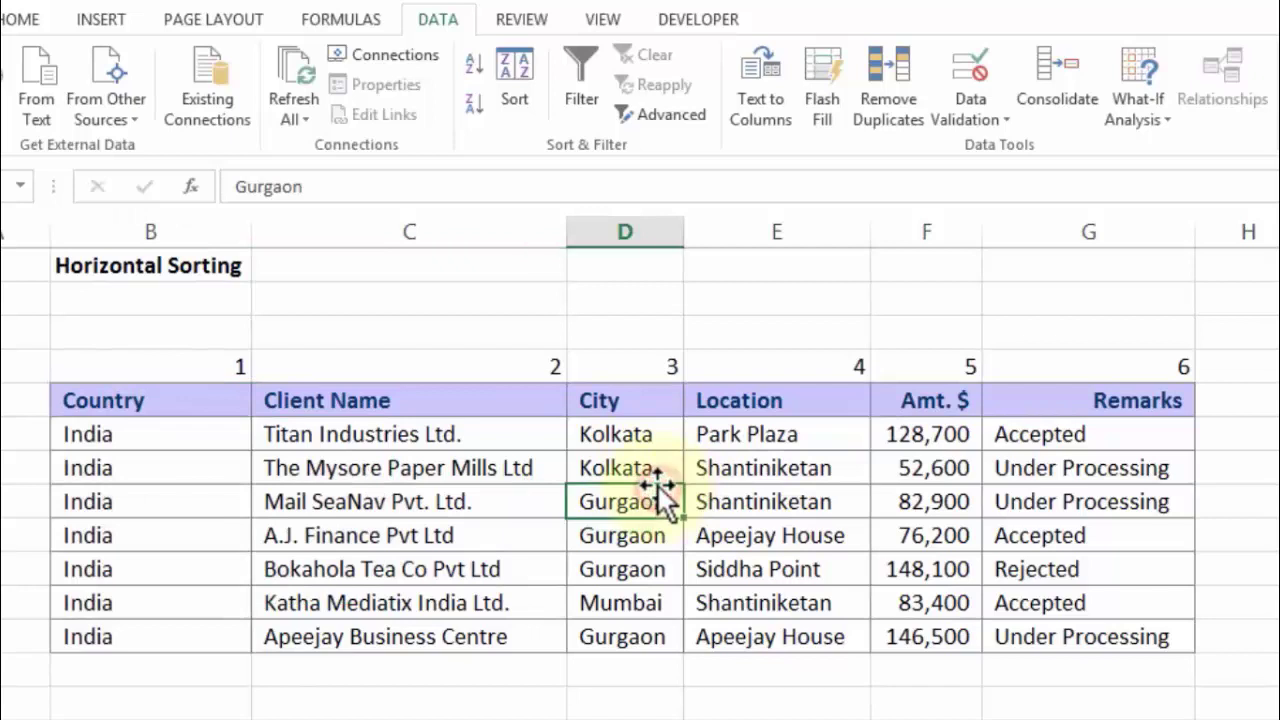
{"action": "key", "text": "ctrl+a"}
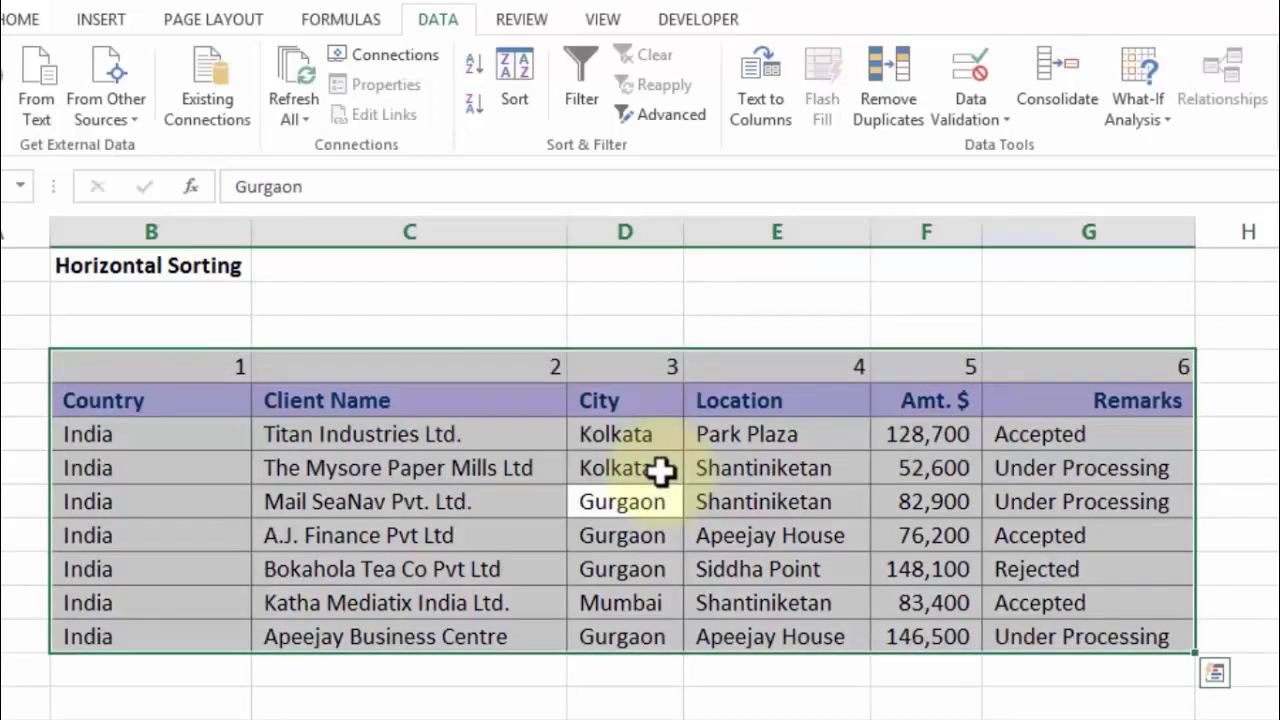
{"action": "left_click", "coordinate": [511, 80]}
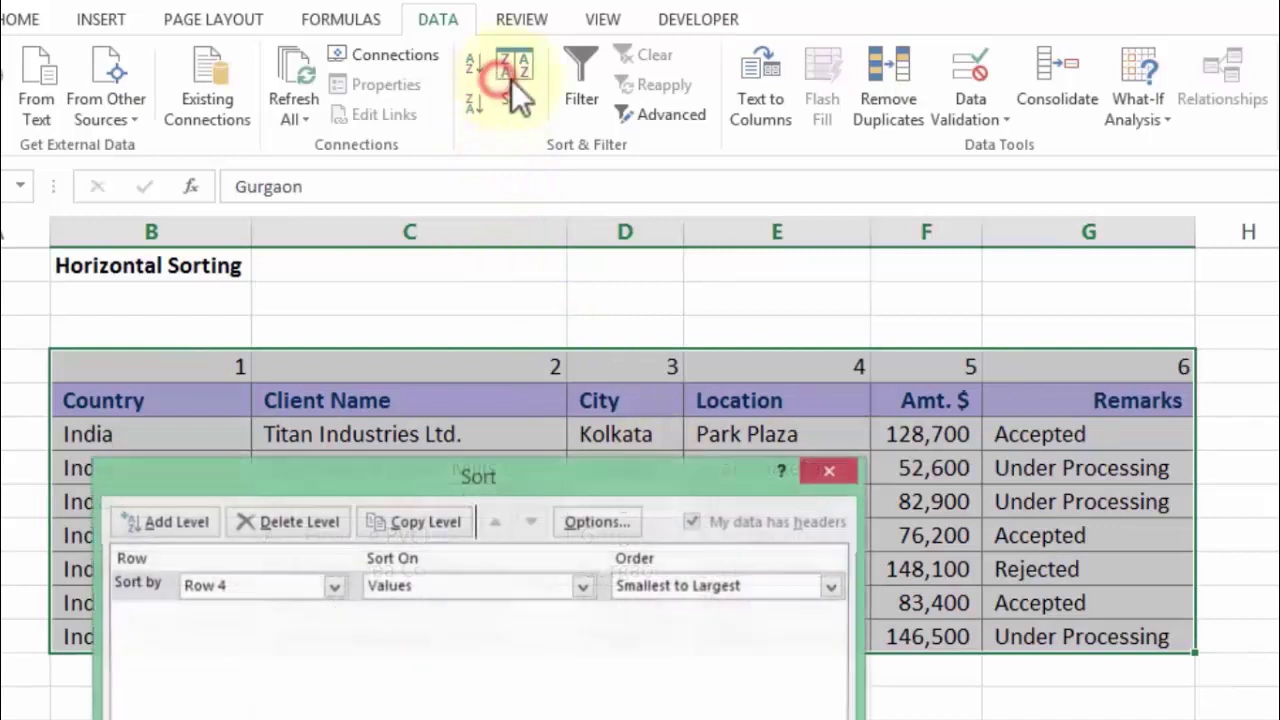
{"action": "left_click", "coordinate": [601, 526]}
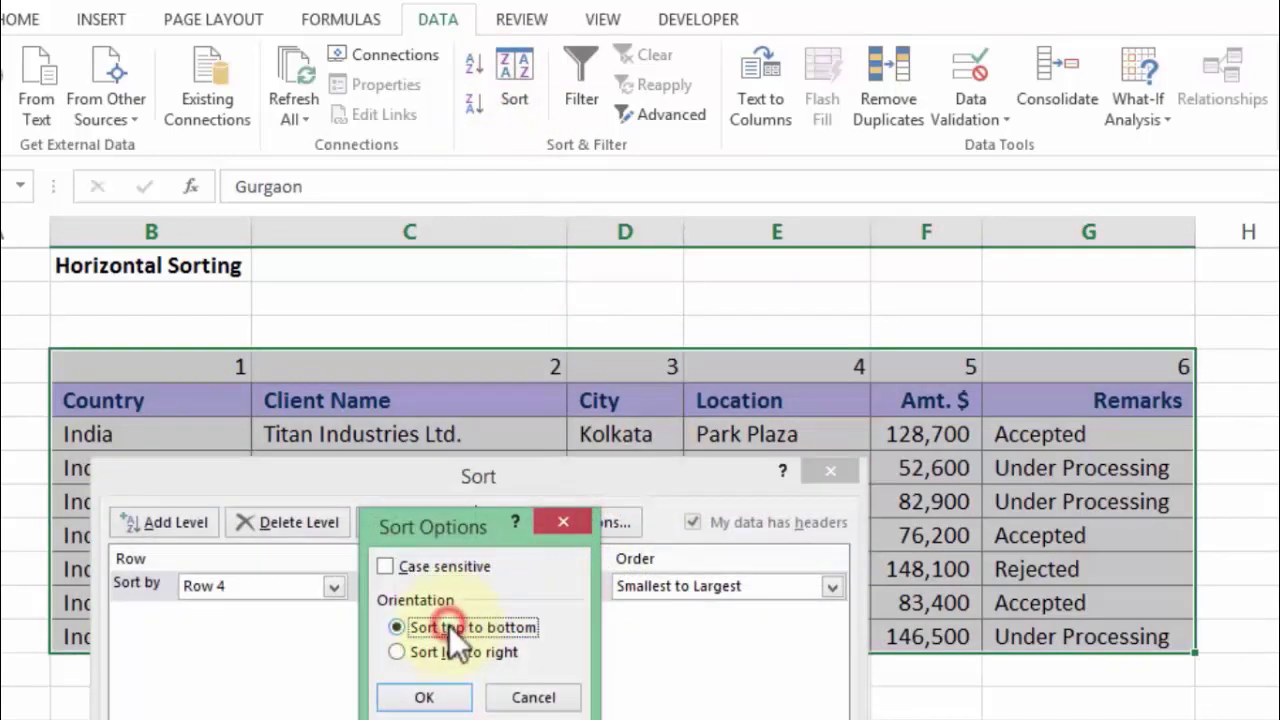
{"action": "left_click", "coordinate": [449, 627]}
{"action": "left_click", "coordinate": [424, 696]}
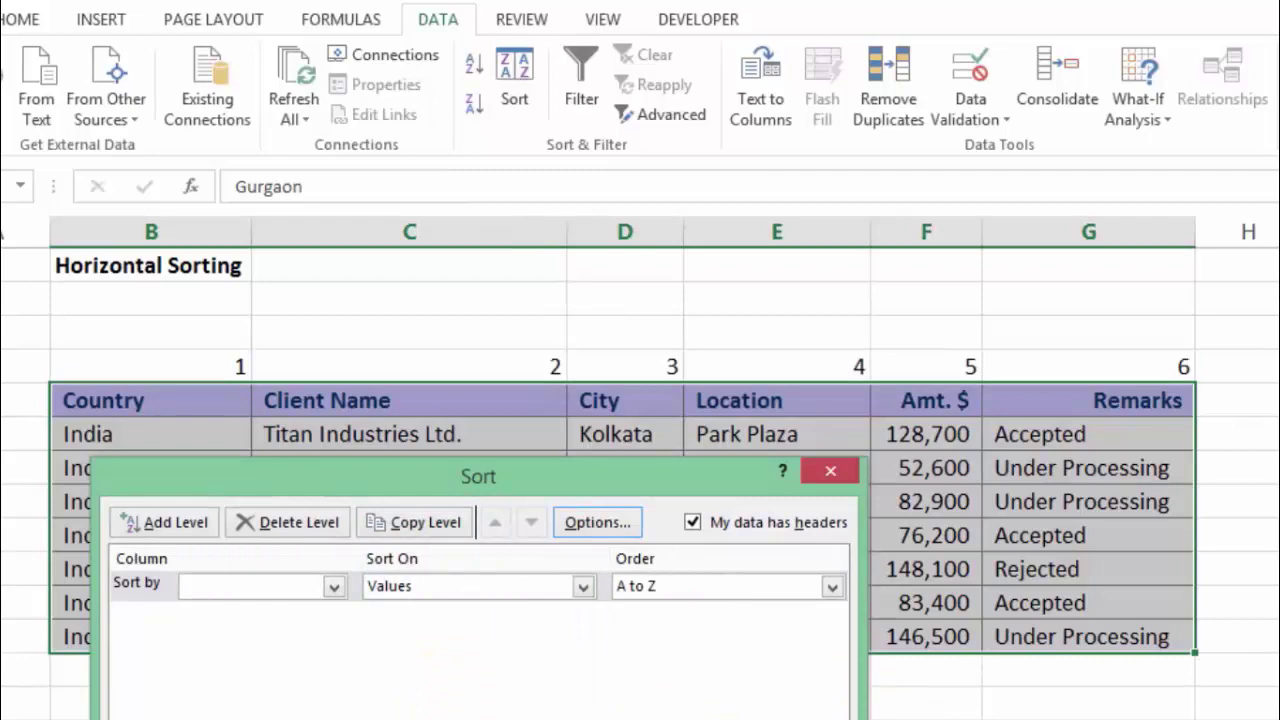
{"action": "key", "text": "Escape"}
{"action": "left_click", "coordinate": [733, 569]}
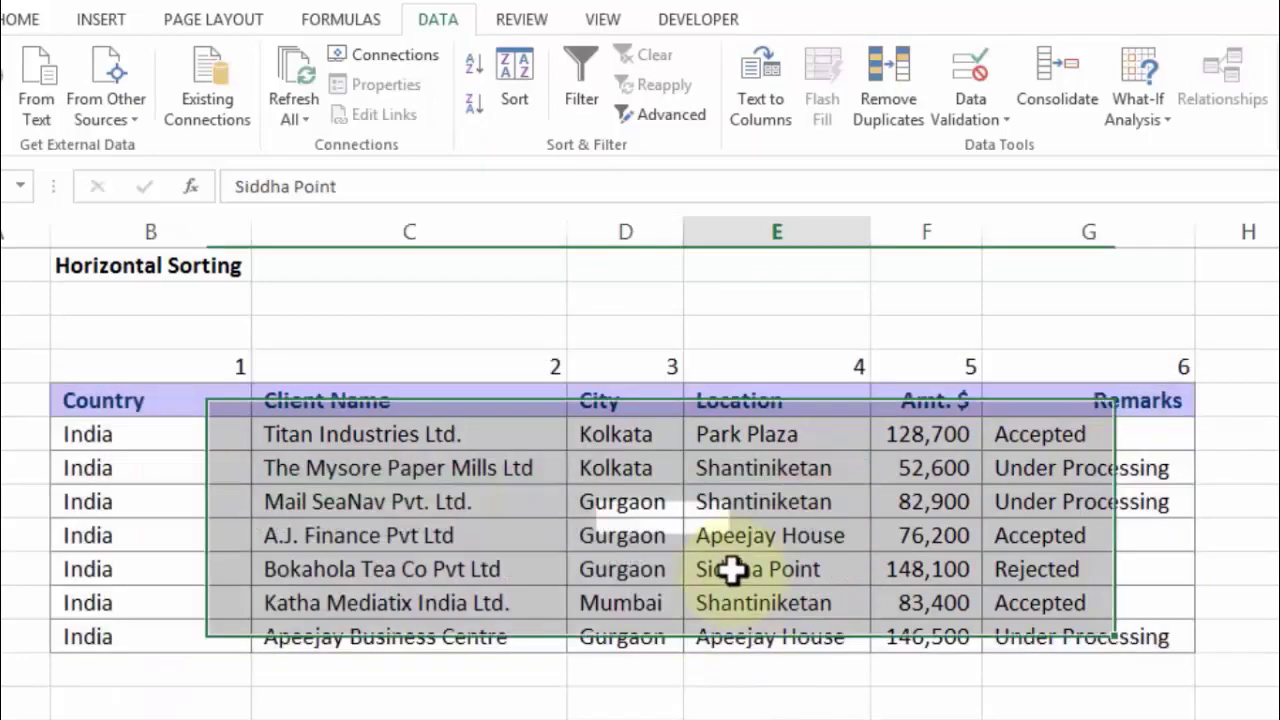